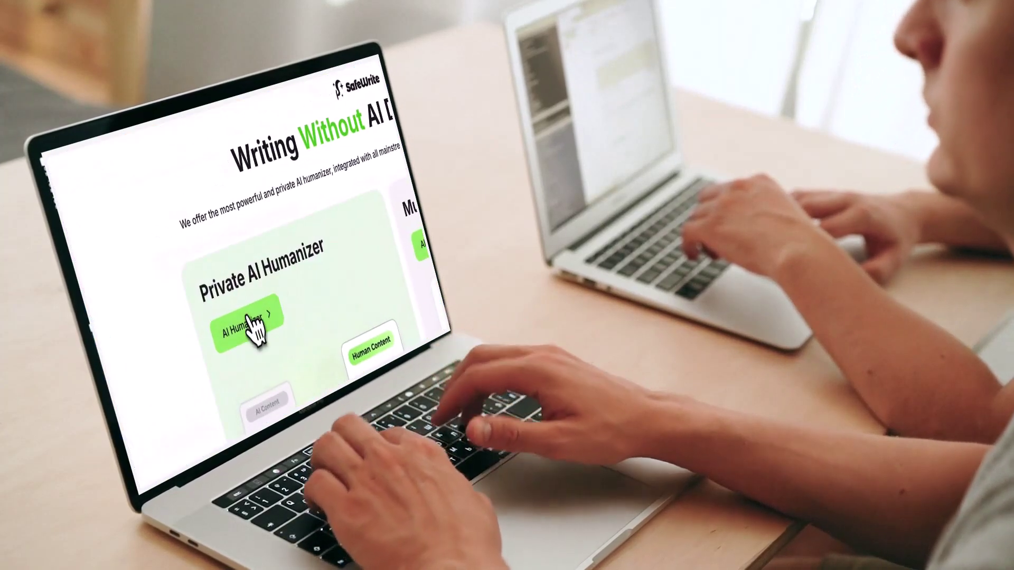
# Paste the long climate-change passage into SafeWrite's AI Humanizer and humanize it.
pyautogui.click(255, 330)
pyautogui.write('Climate change is another major threat to pollinators, altering the distribution and phenology of both pollinators and the plants they service. Changes in temperature and precipitation patterns can disrupt the synchrony between flowering times and pollinator activity, leading to mismatches that reduce pollination efficiency. Smith et al. (2018) highlight that "Climate change poses a multifaceted threat to pollinators, affecting their physiology, behavior, and interactions with other species" (p. 284). The study emphasizes the need for adaptive conservation strategies that account for the dynamic nature of climate impacts. Invasive species and pathogens also contribute to the decline of pollinators. Non-native species can outcompete native pollinators for resources or introduce new diseases to which local populations have no immunity. The spread of the Varroa destructor mite, for example, has devastated honeybee colonies worldwide. Smith et al. (2018) explain, "Invasive species and emerging pathogens represent a growing threat to pollinator health, necessitating coordinated efforts to monitor and manage these risks" (p. 286). The relevance of this study to our course on biodiversity issues is multifaceted.')
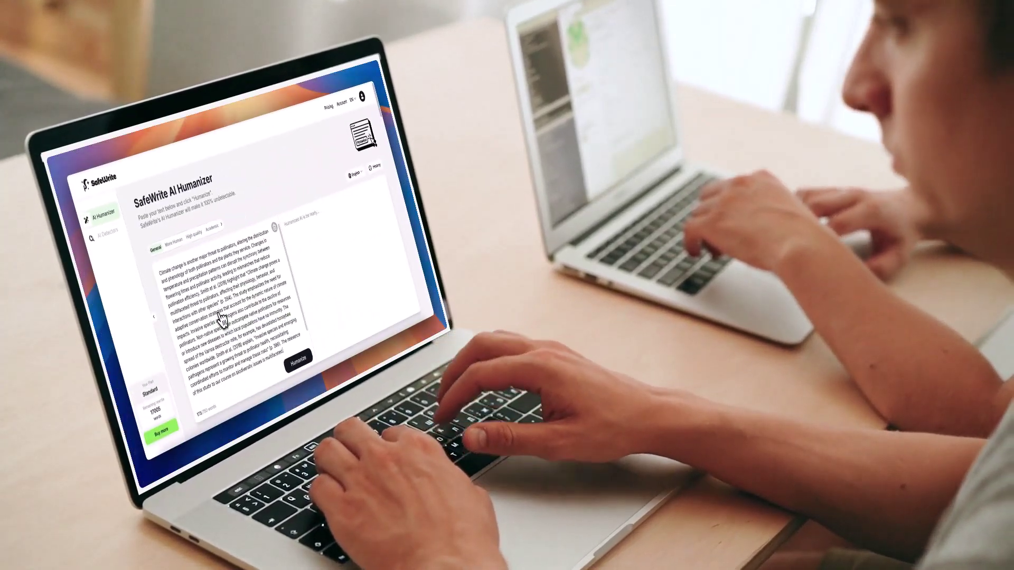
pyautogui.click(299, 360)
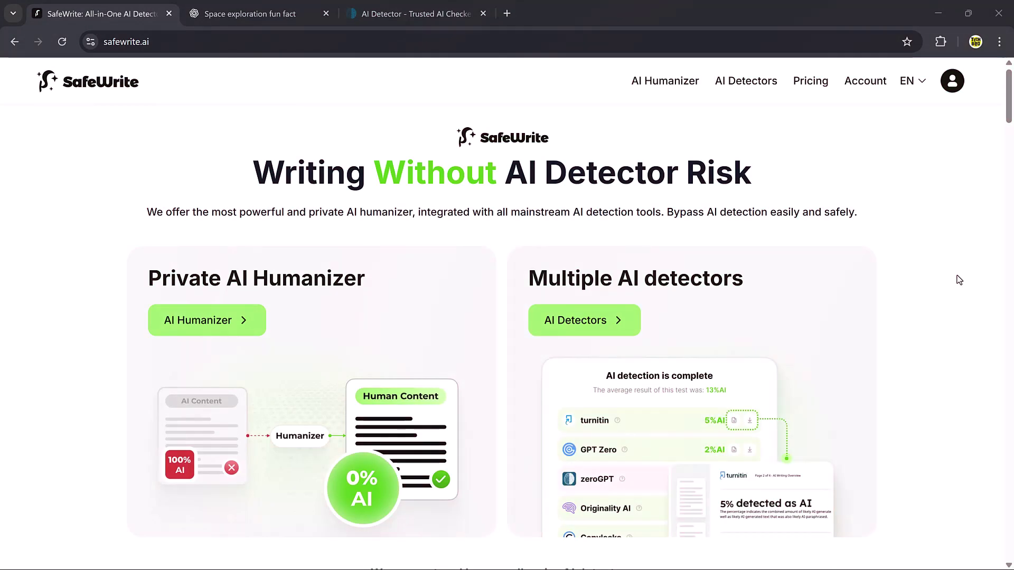
# Browse the homepage features and pricing cards, then focus the humanizer's empty input box.
pyautogui.scroll(-10, 960, 280)
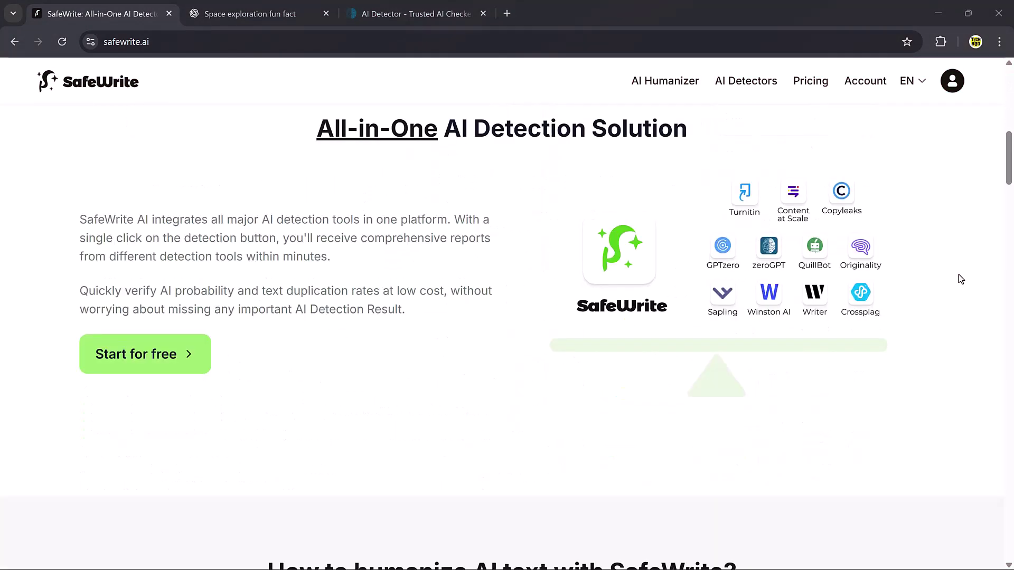
pyautogui.scroll(-10, 960, 279)
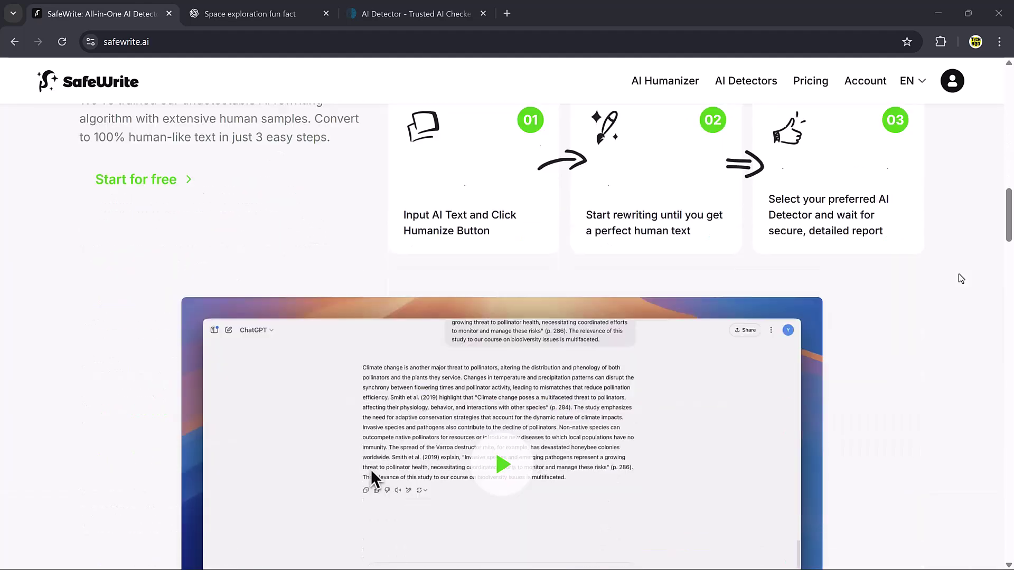
pyautogui.scroll(-2, 960, 279)
pyautogui.scroll(-8, 959, 276)
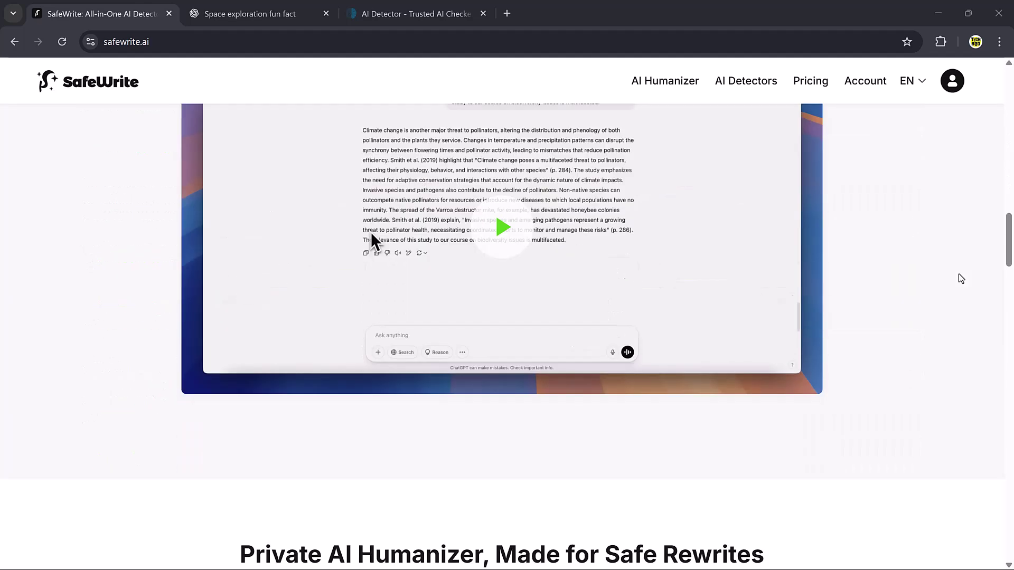
pyautogui.scroll(-12, 960, 279)
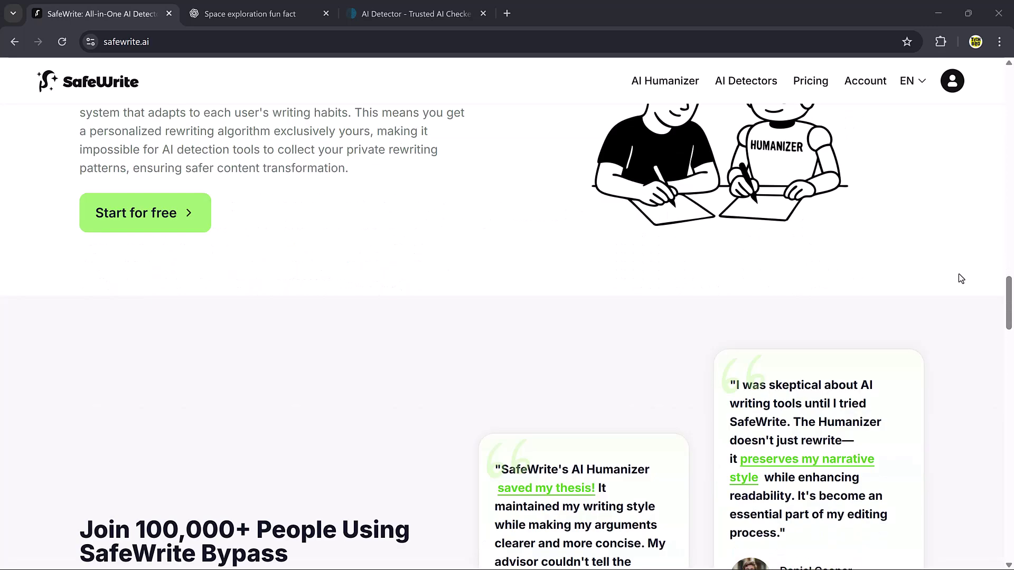
pyautogui.scroll(-12, 960, 279)
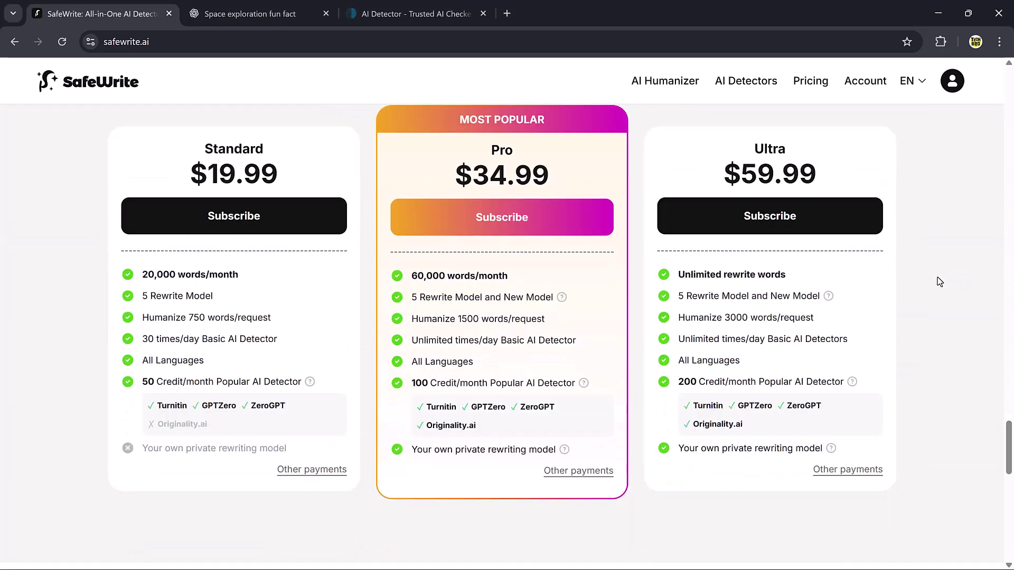
pyautogui.scroll(15, 940, 281)
pyautogui.scroll(15, 939, 281)
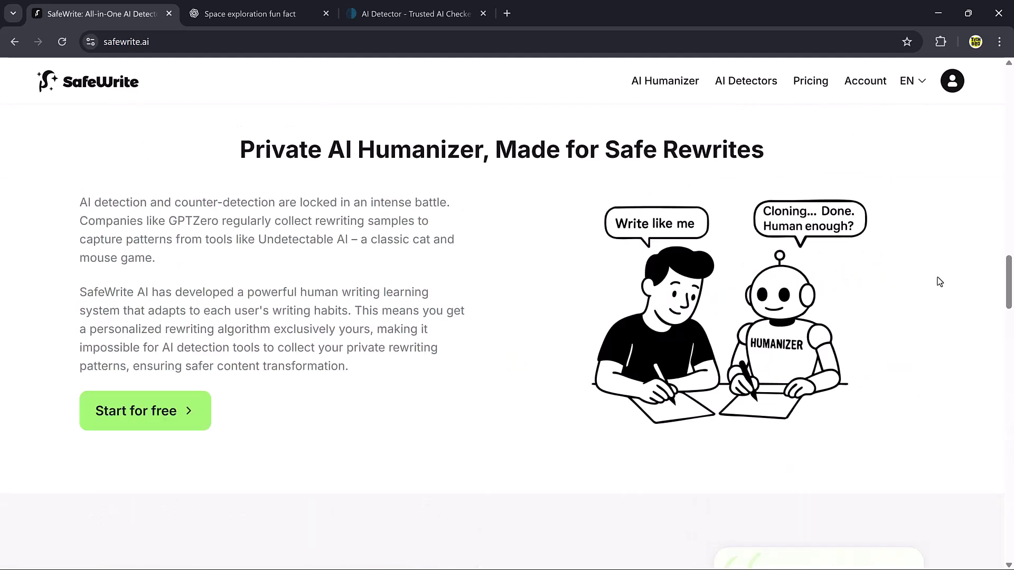
pyautogui.scroll(5, 939, 281)
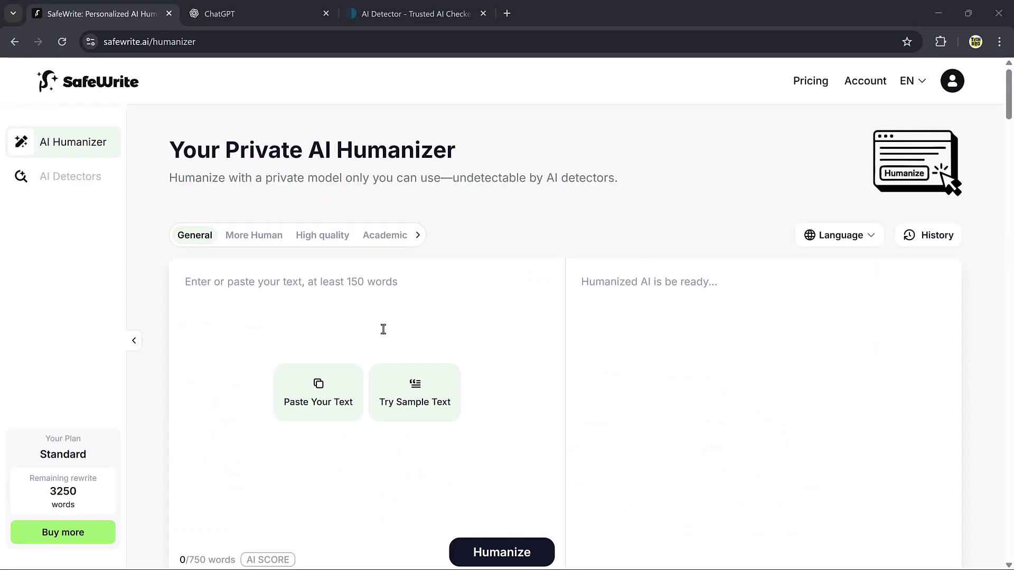
pyautogui.click(384, 329)
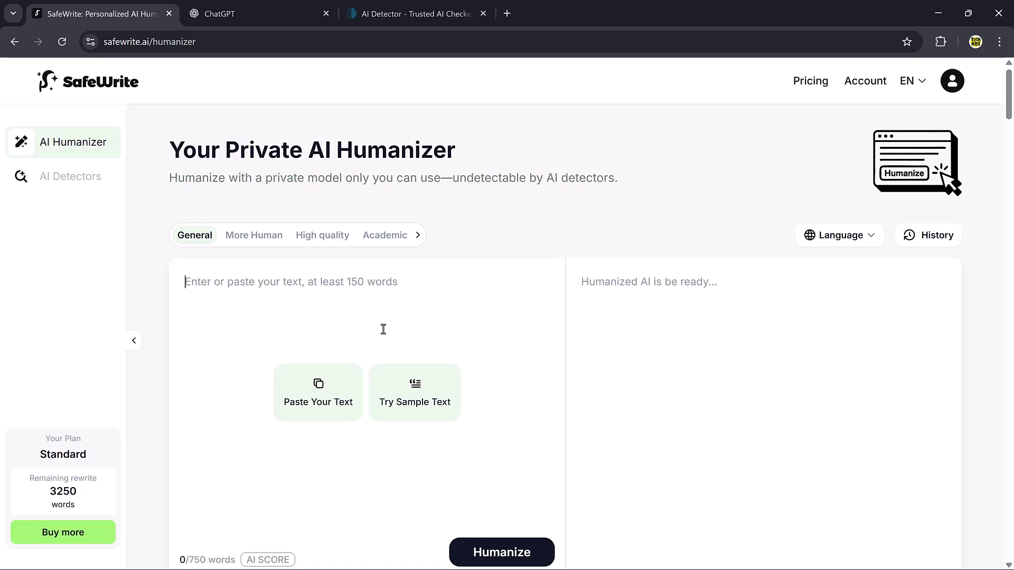
# In ChatGPT, send the prompt asking for a 200-word space-exploration fun fact.
pyautogui.click(238, 12)
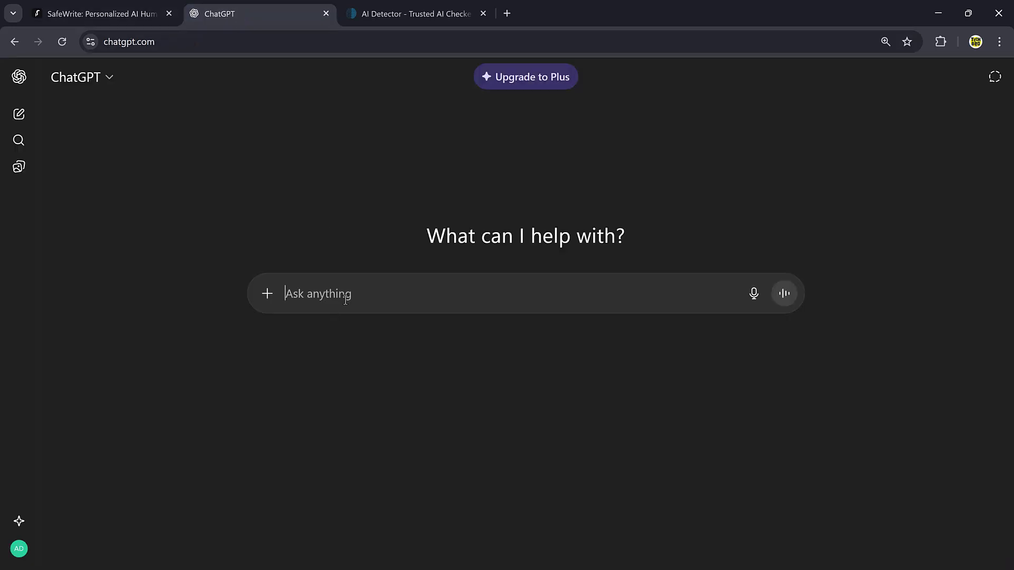
pyautogui.write('Write a fun fact about space exploration in 200 words.')
pyautogui.press('Return')
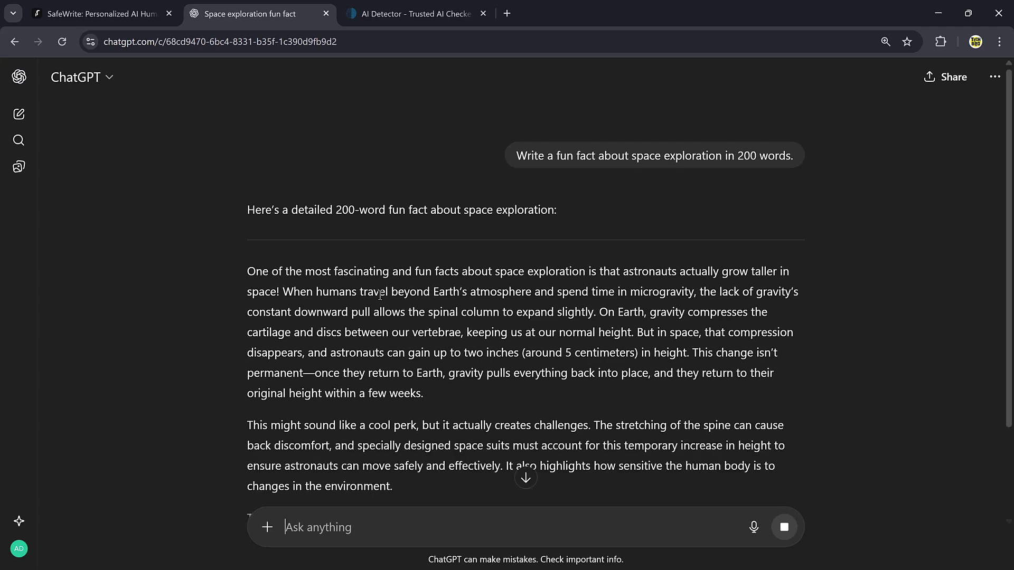
# Copy the full three-paragraph reply about astronauts growing taller in space.
pyautogui.scroll(-3, 380, 295)
pyautogui.scroll(2, 358, 317)
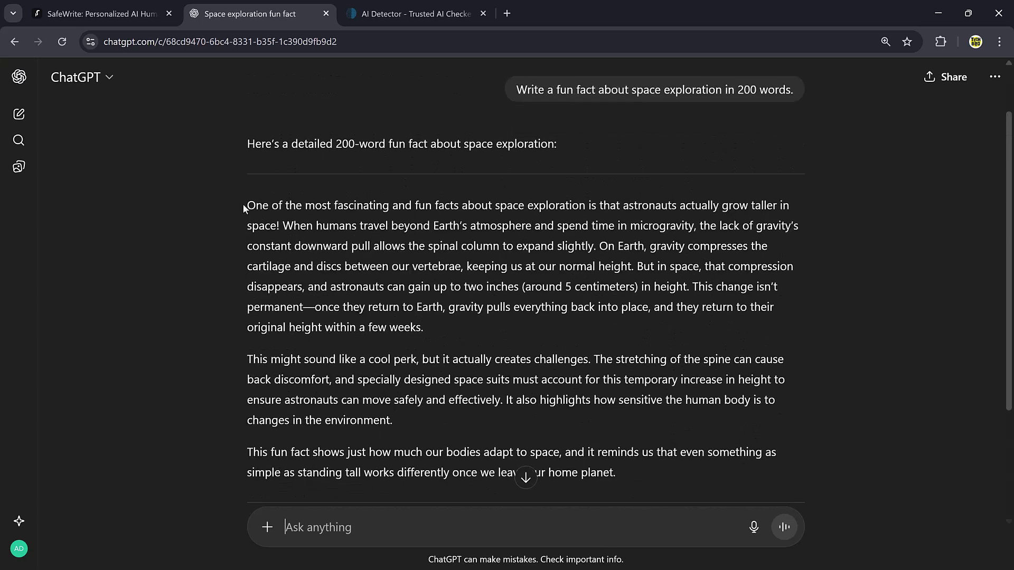
pyautogui.moveTo(246, 207); pyautogui.dragTo(672, 473)
pyautogui.rightClick(572, 395)
pyautogui.click(591, 400)
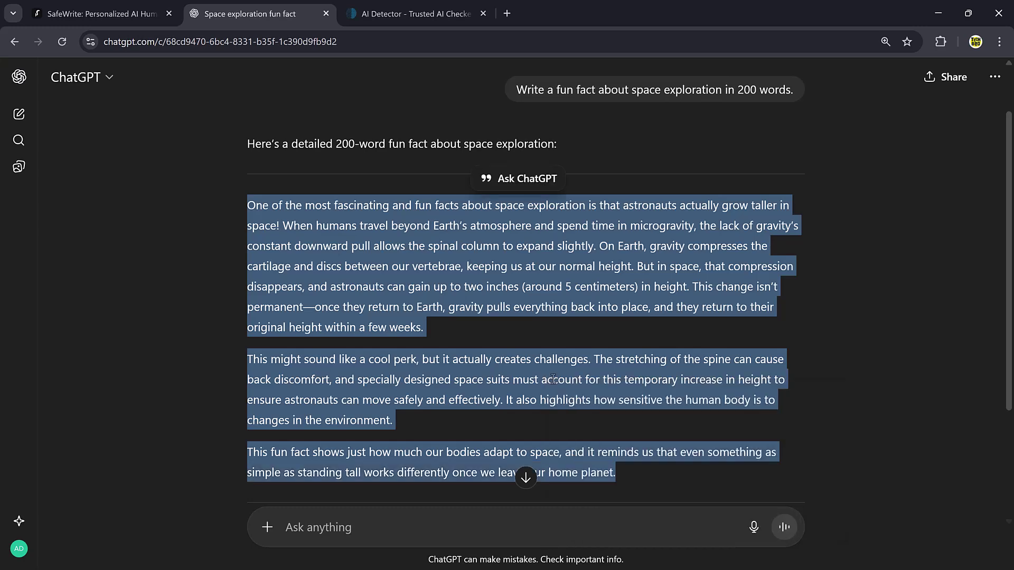
# Run ZeroGPT detection on the pasted space fact, which it rates 100% AI GPT.
pyautogui.click(397, 15)
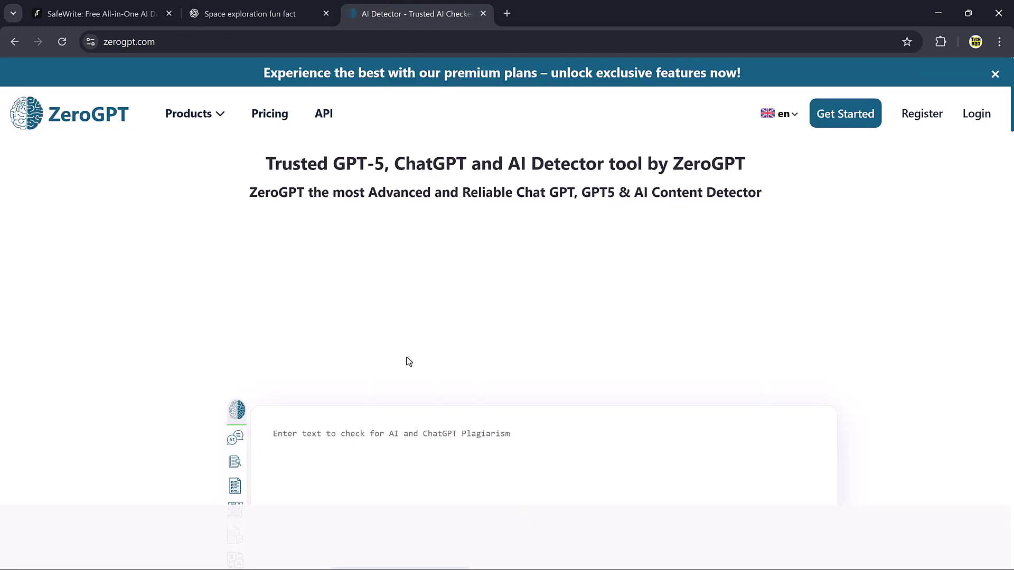
pyautogui.scroll(-4, 409, 362)
pyautogui.click(346, 241)
pyautogui.hotkey('ctrl', 'v')
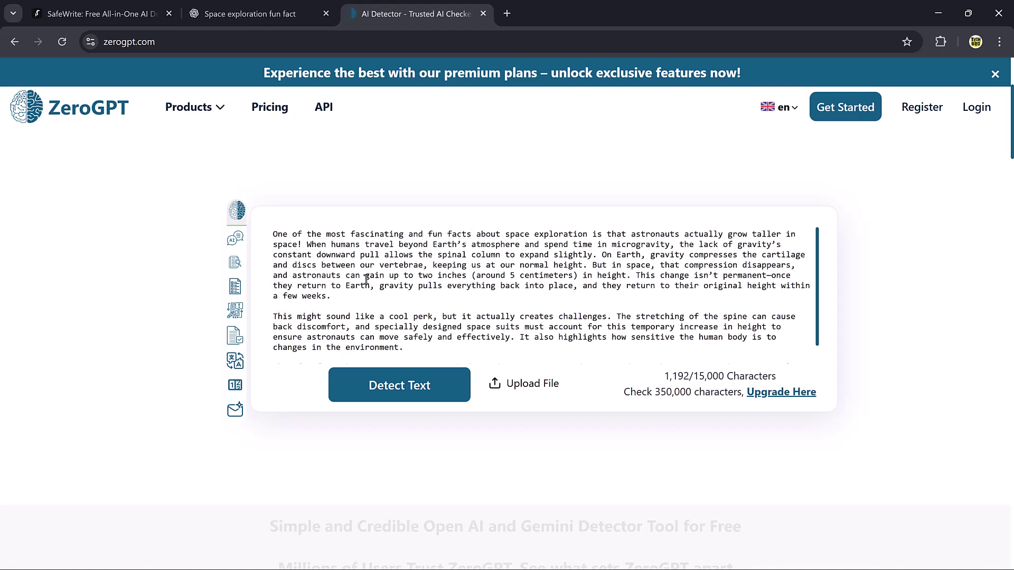
pyautogui.click(419, 384)
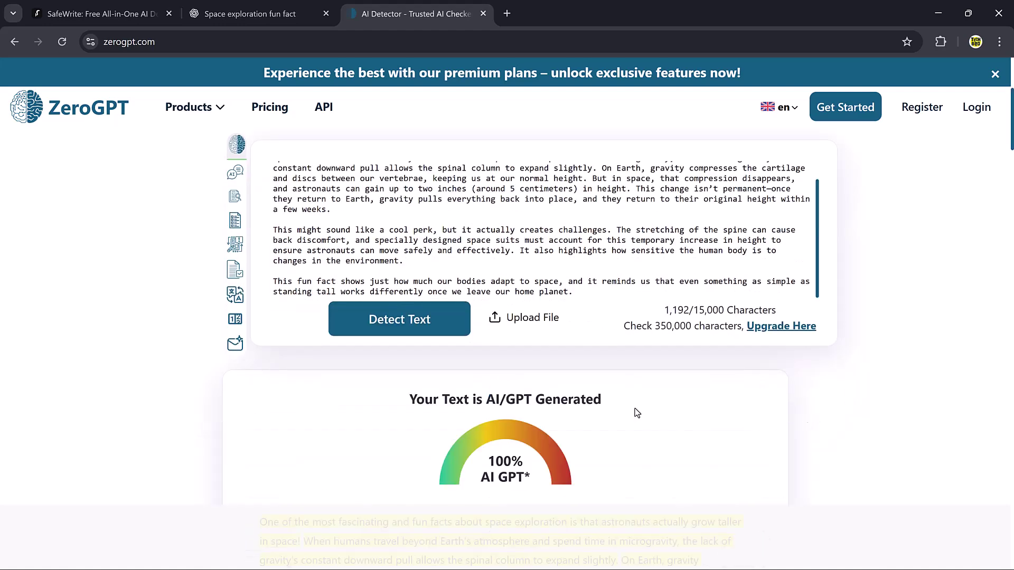
pyautogui.moveTo(410, 402); pyautogui.dragTo(623, 407)
pyautogui.click(621, 429)
pyautogui.click(116, 11)
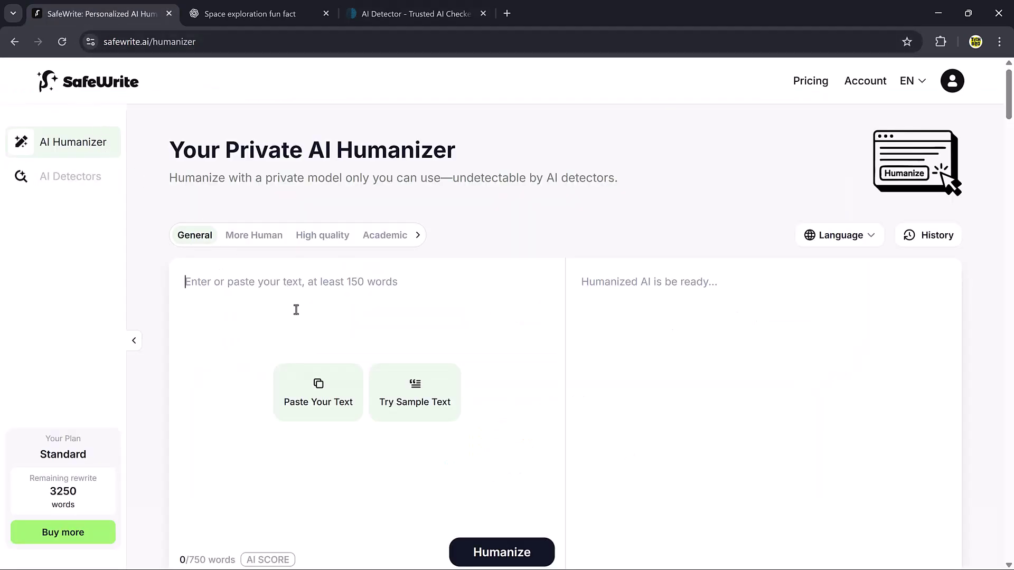
# Paste the 196-word astronaut fun fact into the humanizer input and review its 50% AI score.
pyautogui.hotkey('ctrl', 'v')
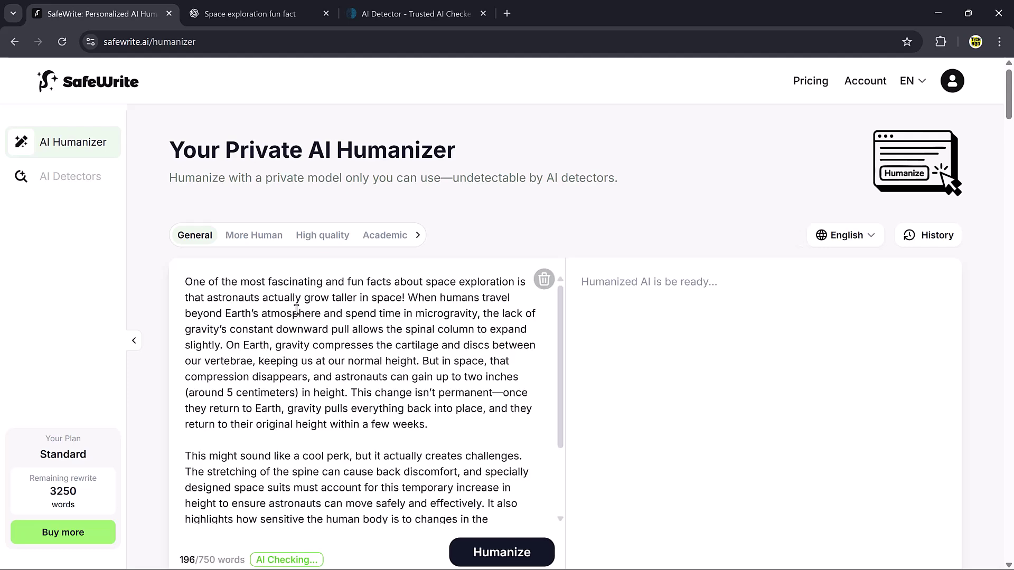
pyautogui.scroll(-2, 297, 312)
pyautogui.scroll(-1, 316, 359)
pyautogui.scroll(2, 317, 359)
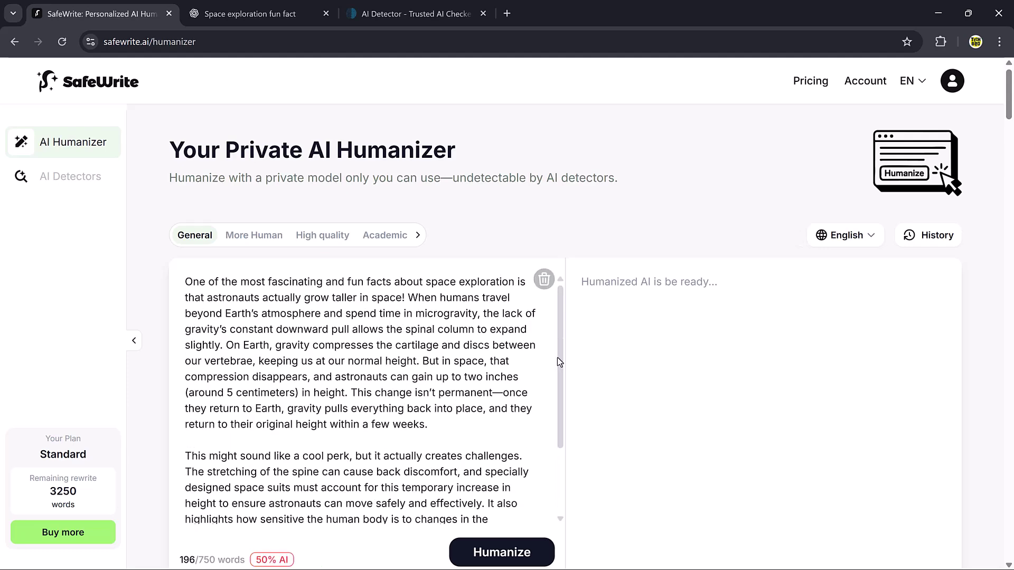
pyautogui.scroll(-5, 657, 365)
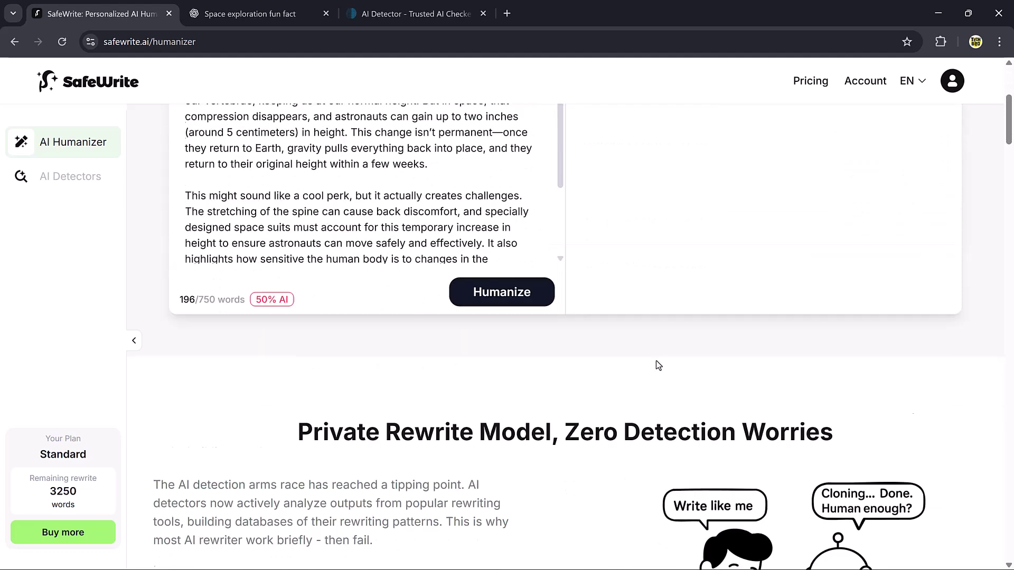
pyautogui.scroll(5, 656, 362)
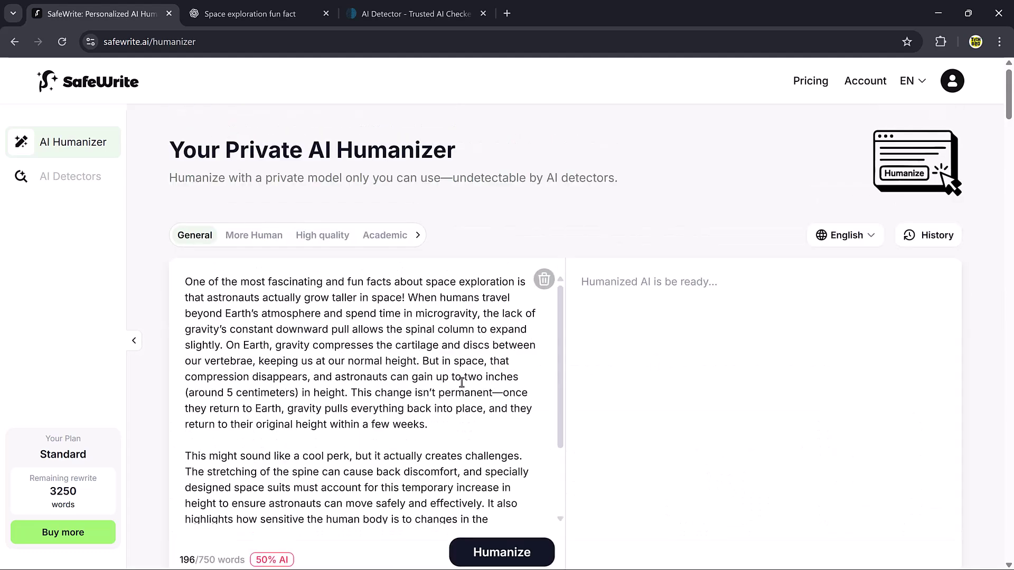
pyautogui.scroll(-1, 458, 382)
pyautogui.scroll(1, 459, 382)
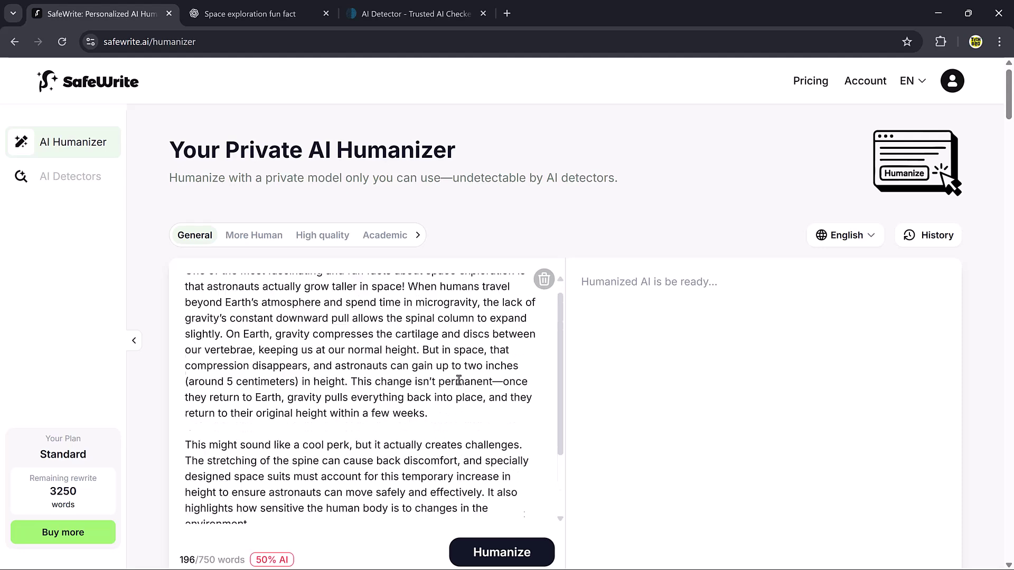
pyautogui.scroll(-1, 629, 367)
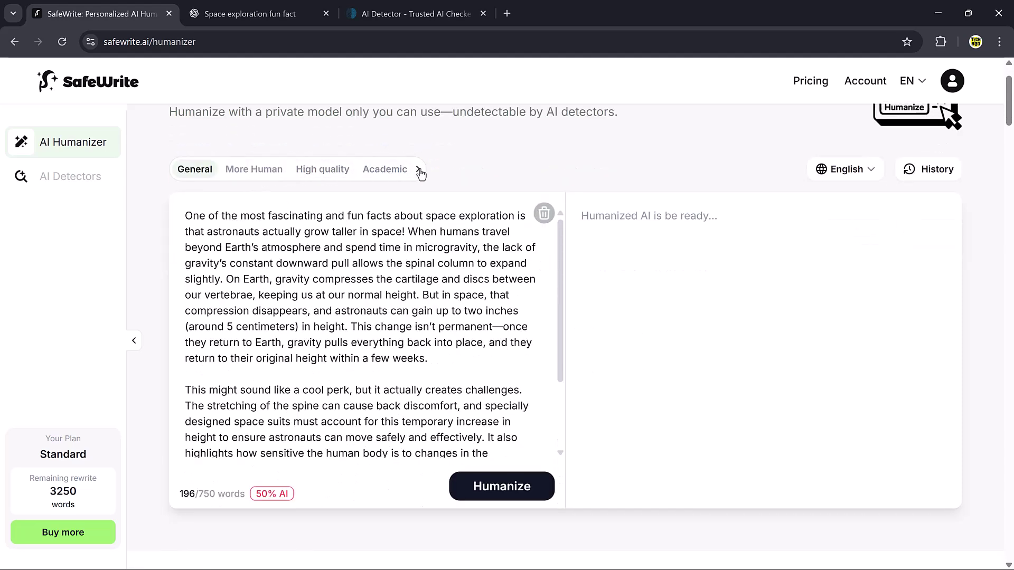
# Humanize the space text in Academic mode, producing a 234-word rewrite scored 0% AI.
pyautogui.click(420, 170)
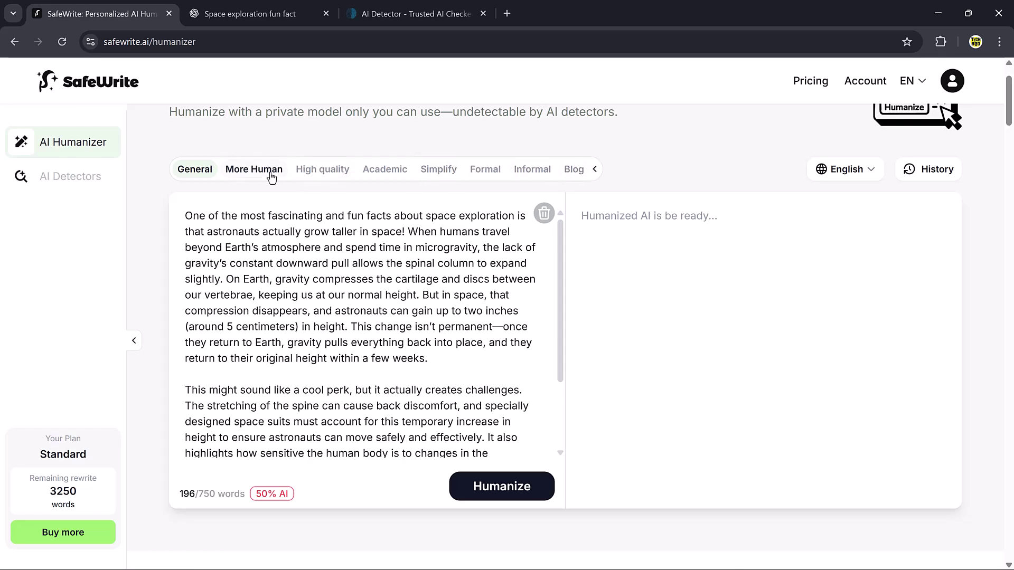
pyautogui.click(380, 173)
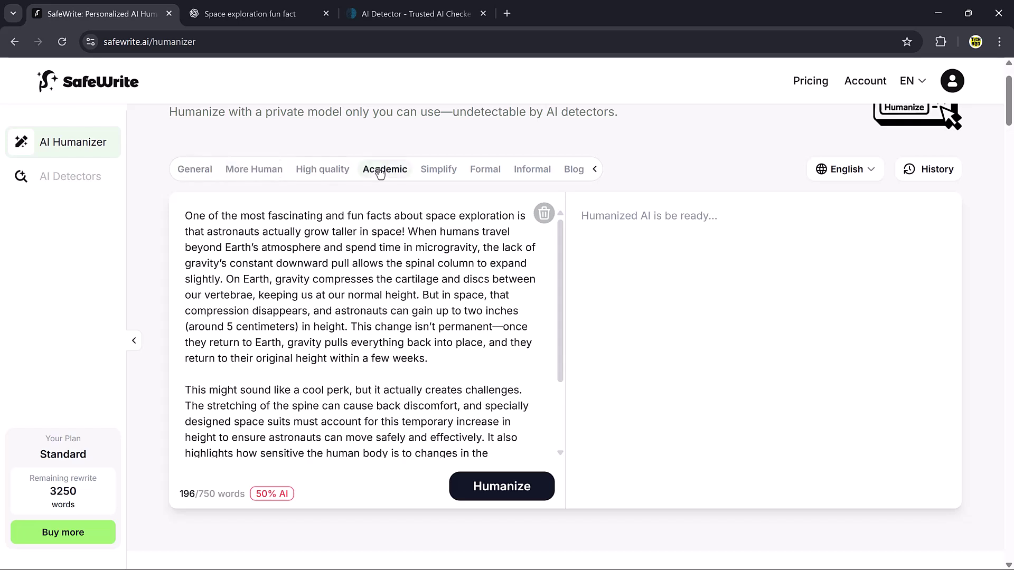
pyautogui.click(482, 485)
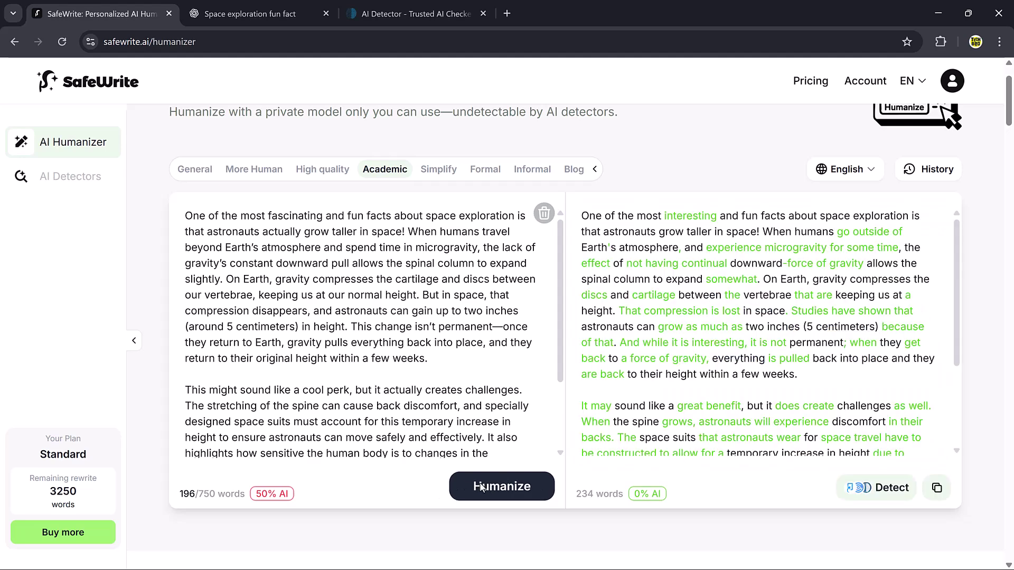
pyautogui.scroll(-1, 824, 444)
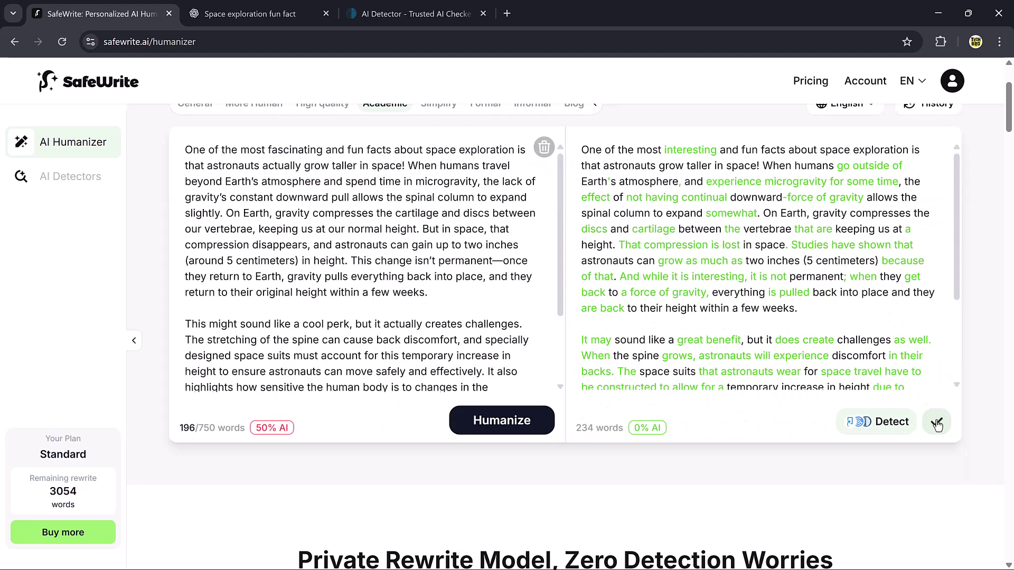
pyautogui.scroll(1, 938, 424)
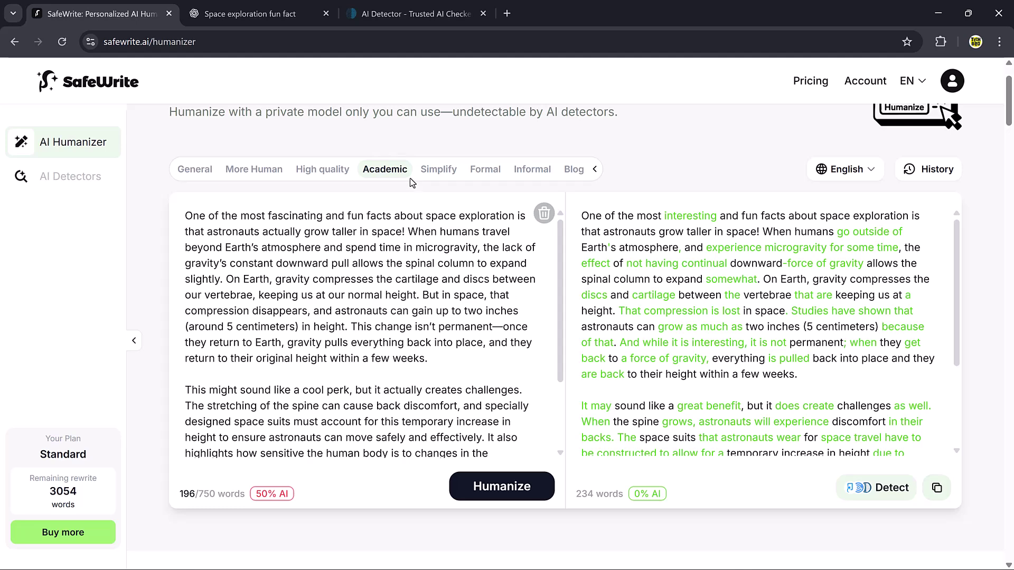
# Replace ZeroGPT's old text with the humanized version and re-detect it as 0% AI.
pyautogui.click(407, 14)
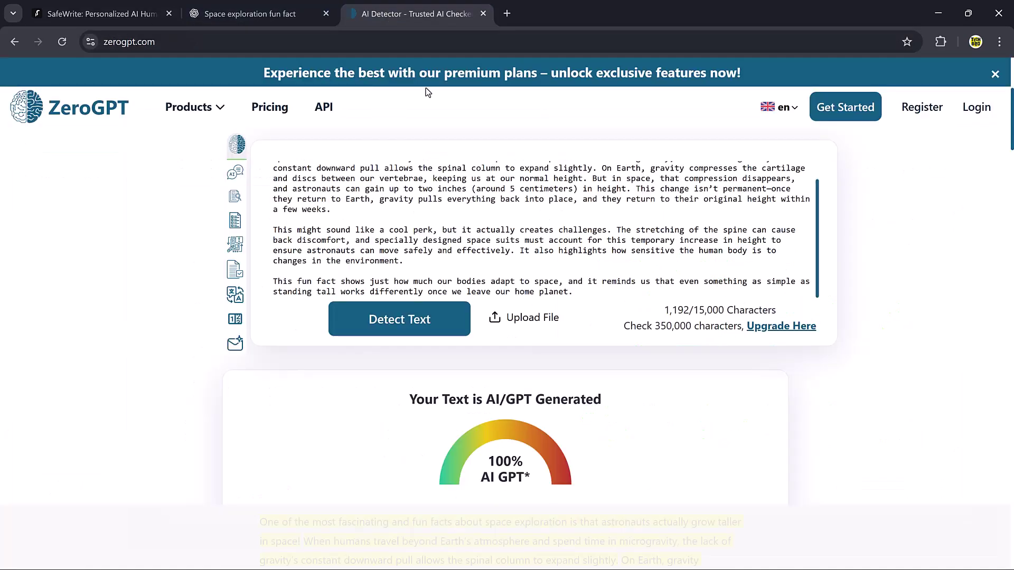
pyautogui.click(512, 262)
pyautogui.hotkey('ctrl', 'a')
pyautogui.press('BackSpace')
pyautogui.hotkey('ctrl', 'v')
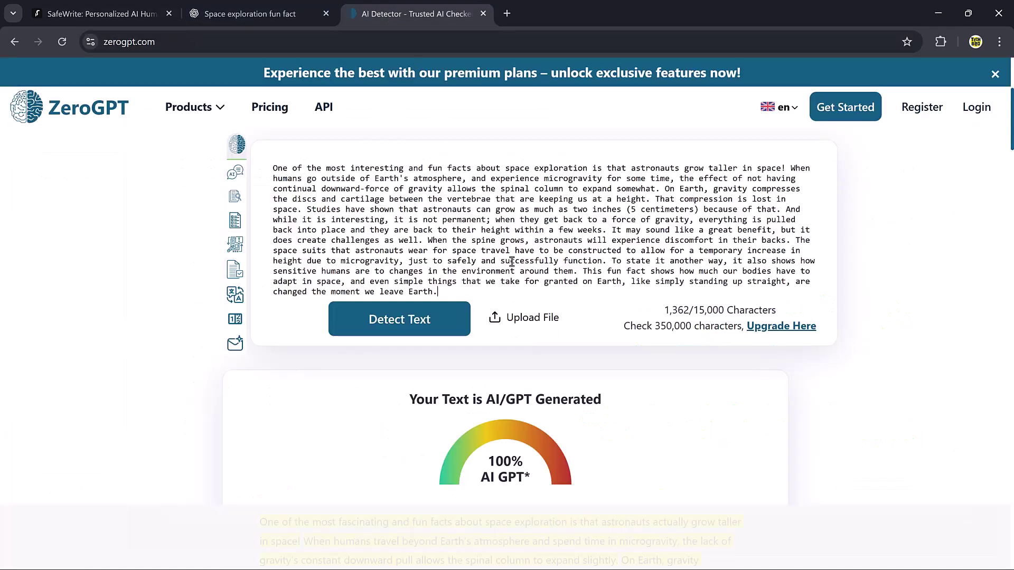
pyautogui.click(410, 319)
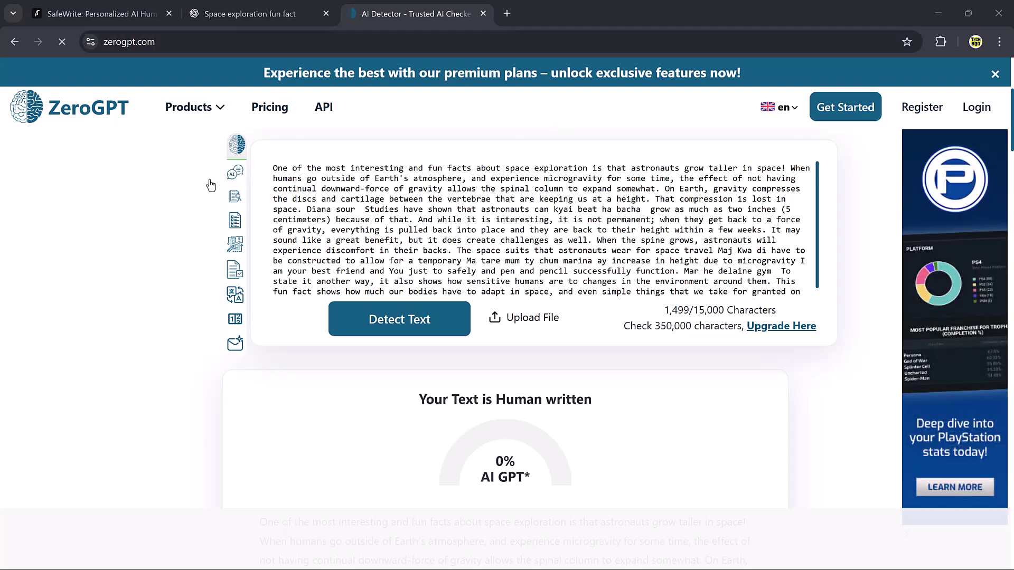
# Deep-detect the humanized text in SafeWrite's AI Detectors with GPTZero and ZeroGPT enabled.
pyautogui.hotkey('ctrl', '1')
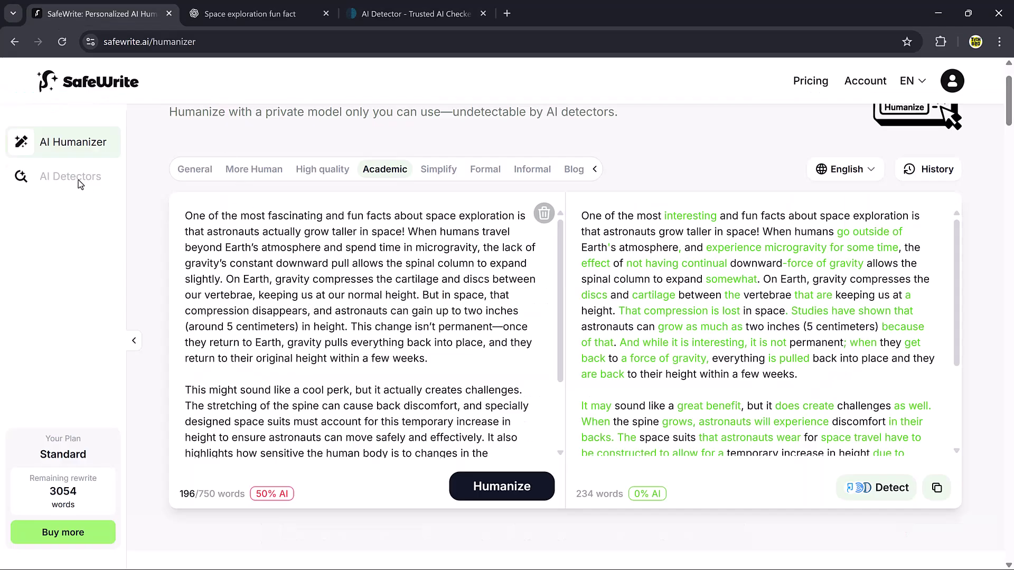
pyautogui.click(70, 177)
pyautogui.hotkey('ctrl', 'v')
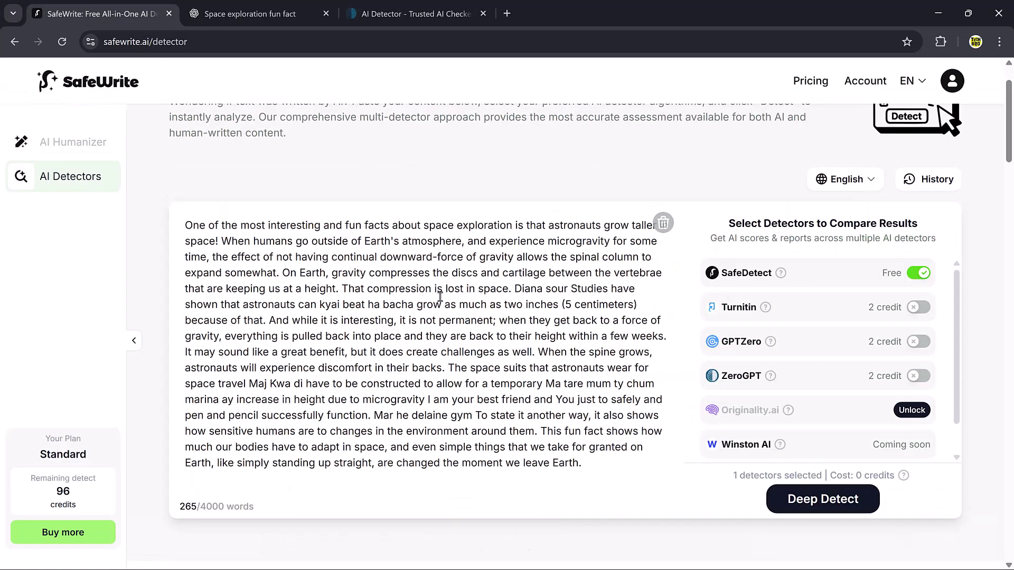
pyautogui.scroll(-1, 520, 317)
pyautogui.click(918, 270)
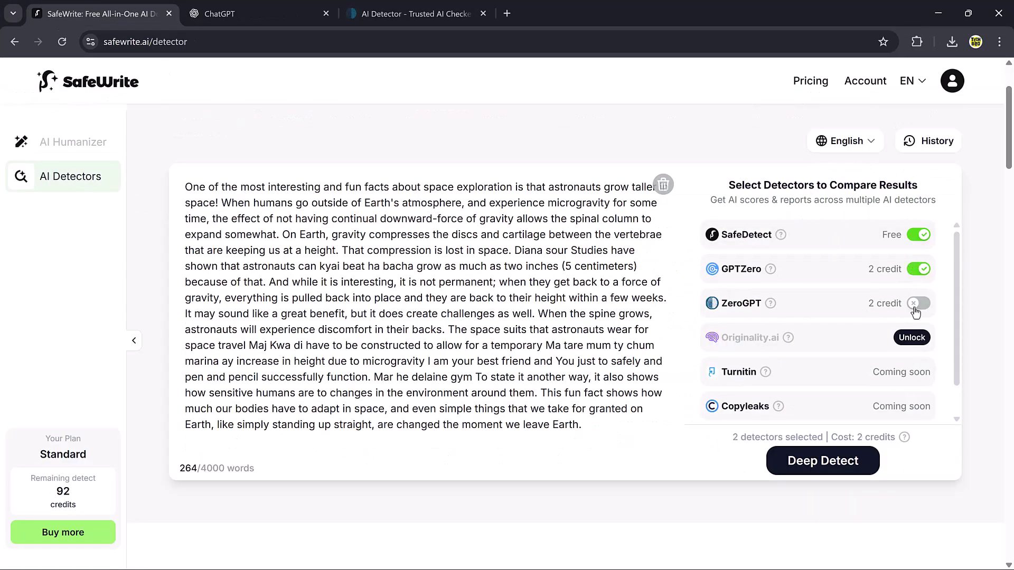
pyautogui.click(919, 303)
pyautogui.click(800, 469)
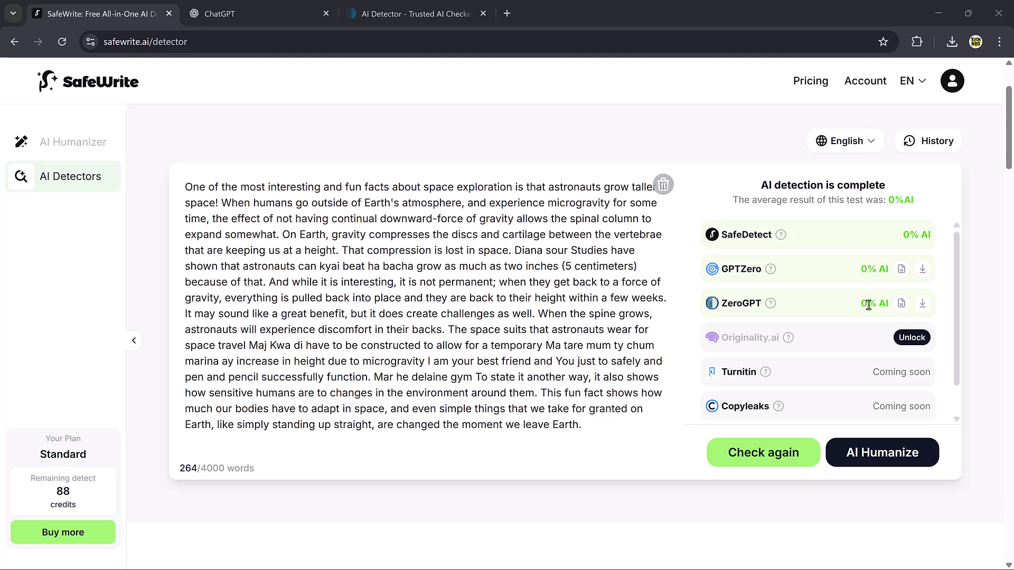
# In ChatGPT, send the prompt requesting a 200-word write-up on Social Media Marketing.
pyautogui.hotkey('ctrl', 'Tab')
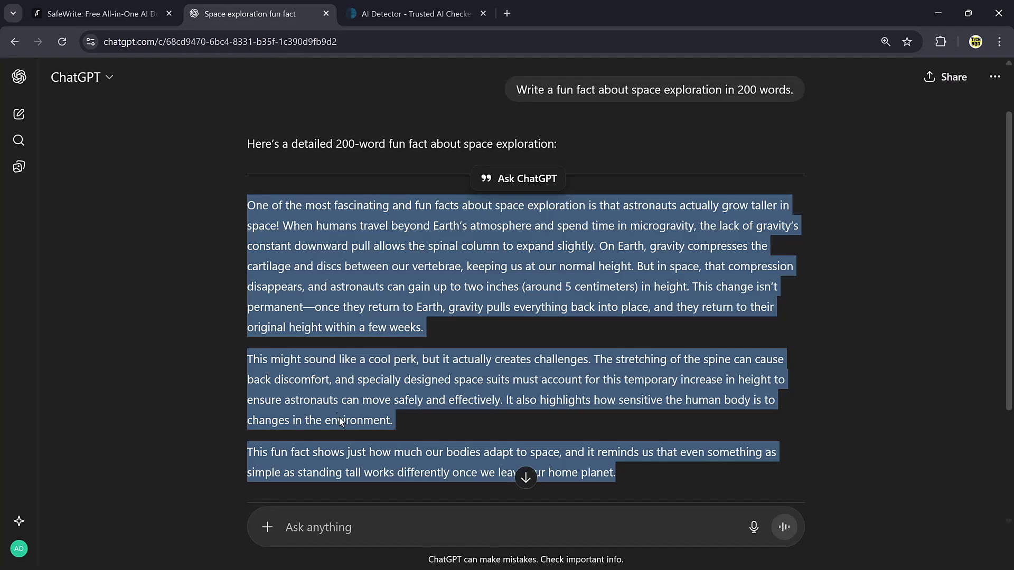
pyautogui.scroll(-1, 786, 409)
pyautogui.click(788, 410)
pyautogui.scroll(-1, 569, 443)
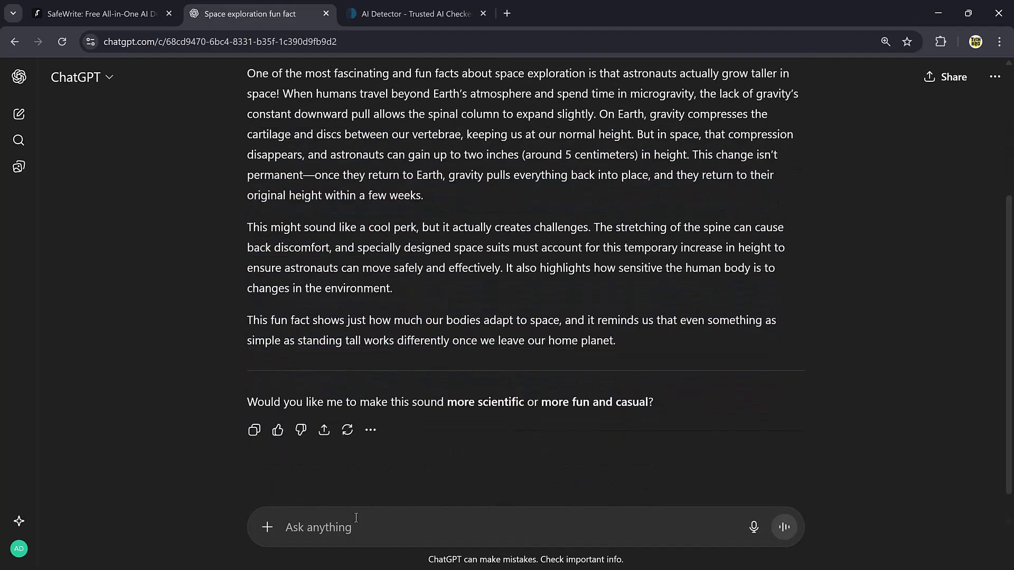
pyautogui.write('Write about Social Media Marketing.')
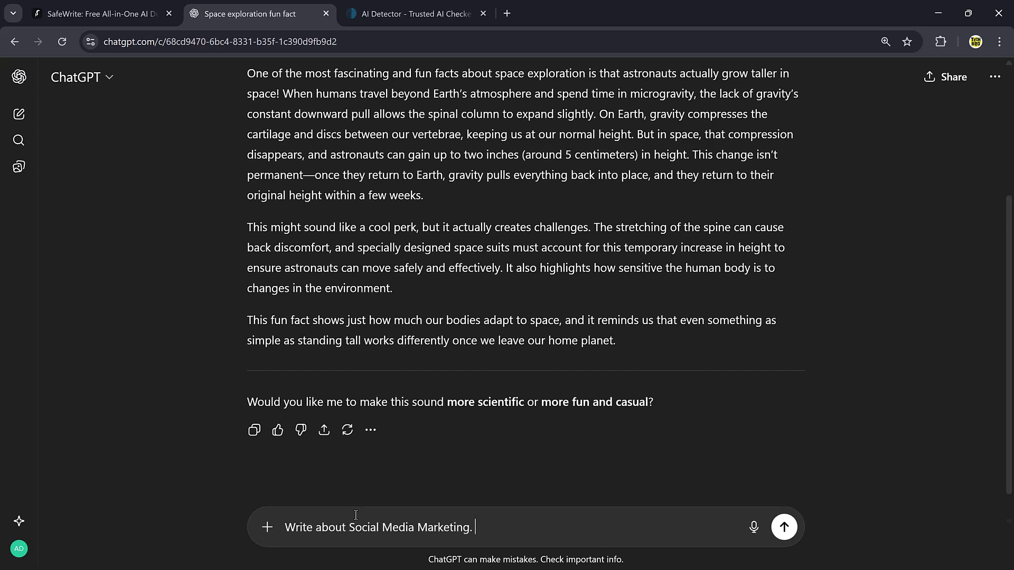
pyautogui.press('Return')
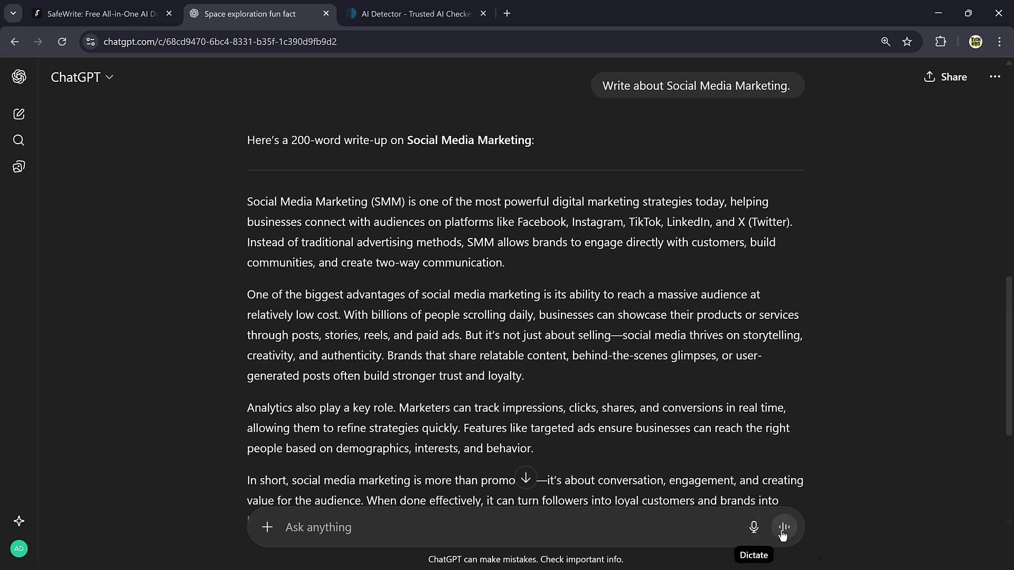
# Copy the reply's first two paragraphs and bring up SafeWrite's AI Humanizer page.
pyautogui.click(754, 527)
pyautogui.scroll(-1, 510, 391)
pyautogui.scroll(1, 502, 369)
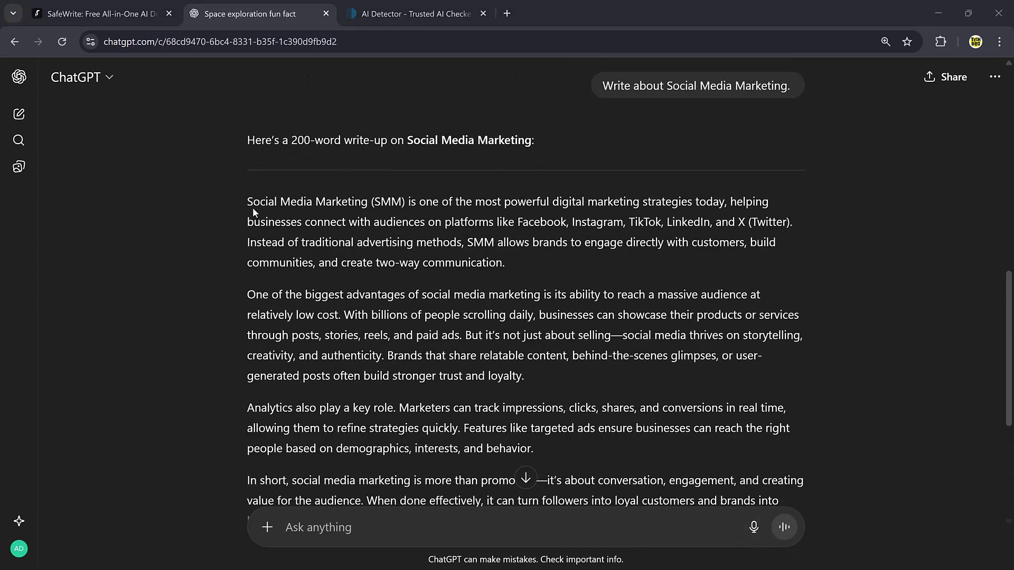
pyautogui.moveTo(250, 201); pyautogui.dragTo(604, 372)
pyautogui.rightClick(526, 331)
pyautogui.click(547, 346)
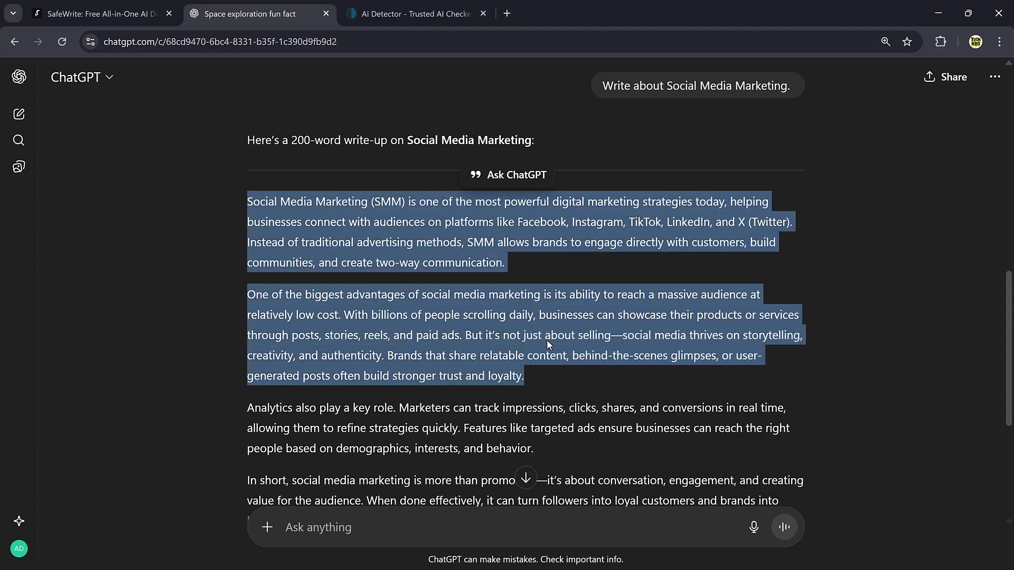
pyautogui.click(106, 12)
pyautogui.click(78, 139)
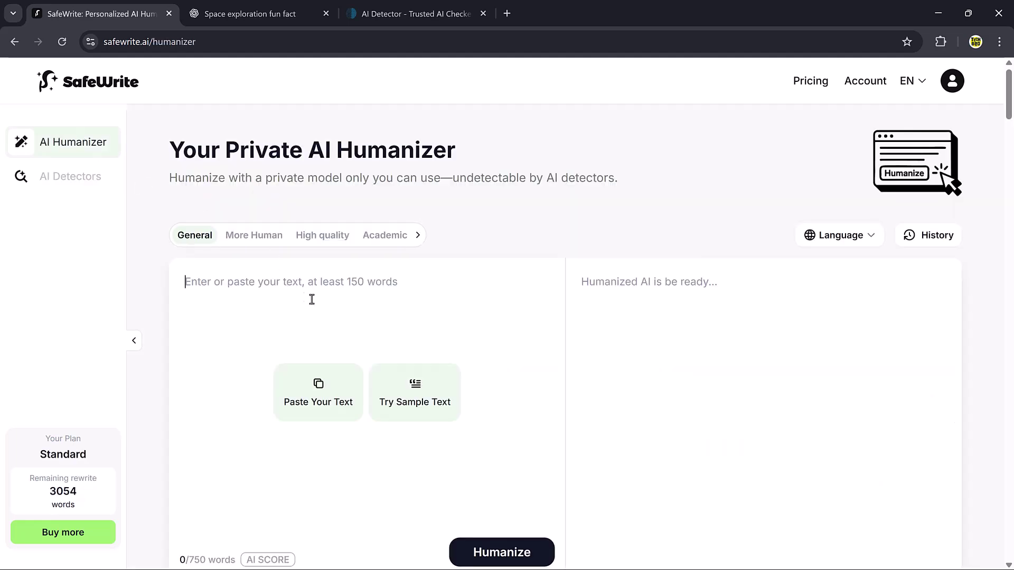
# Humanize the 123-word marketing text in Formal mode into a 153-word, 0% AI version and copy it.
pyautogui.click(327, 305)
pyautogui.write('Social Media Marketing is one of the most powerful digital marketing strategies today, helping businesses connect with audiences on platforms like Facebook, Instagram, TikTok, LinkedIn, and X (Twitter). Instead of traditional advertising methods, SMM allows brands to engage directly with customers, build communities, and create two-way communication. One of the biggest advantages of social media marketing is its ability to reach a massive audience at relatively low cost. With billions of people scrolling daily, businesses can showcase their products or services through posts, stories, reels, and paid ads. But it’s not just about selling—social media thrives on storytelling, creativity, and authenticity. Brands that share relatable content, behind-the-scenes glimpses, or user-generated posts often build stronger trust and loyalty.')
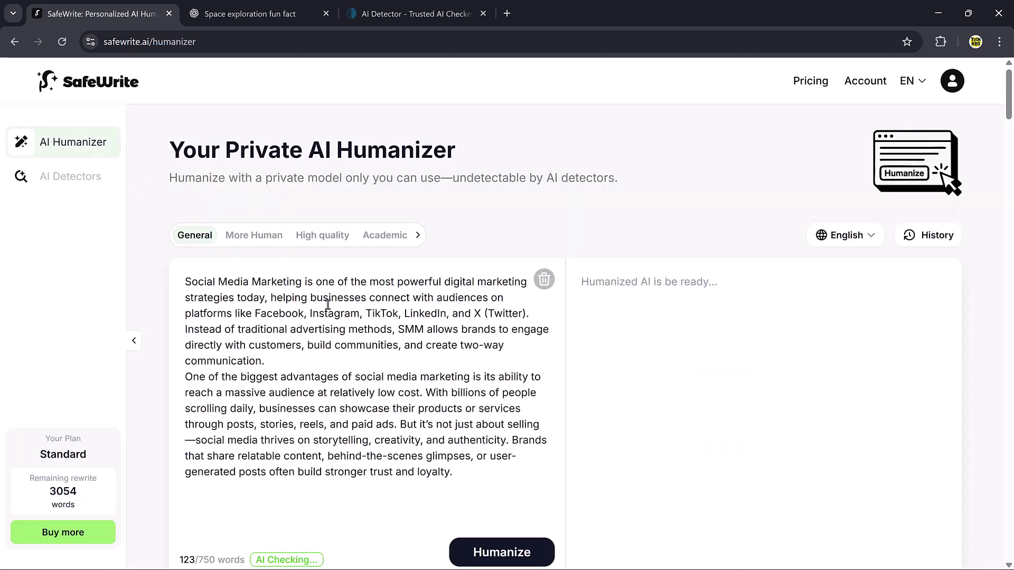
pyautogui.click(418, 235)
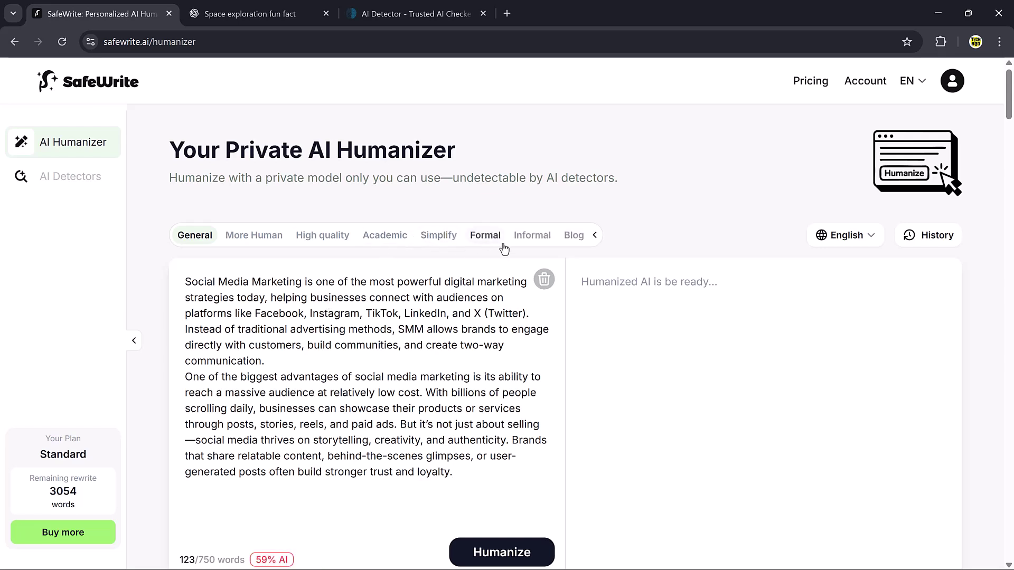
pyautogui.click(480, 237)
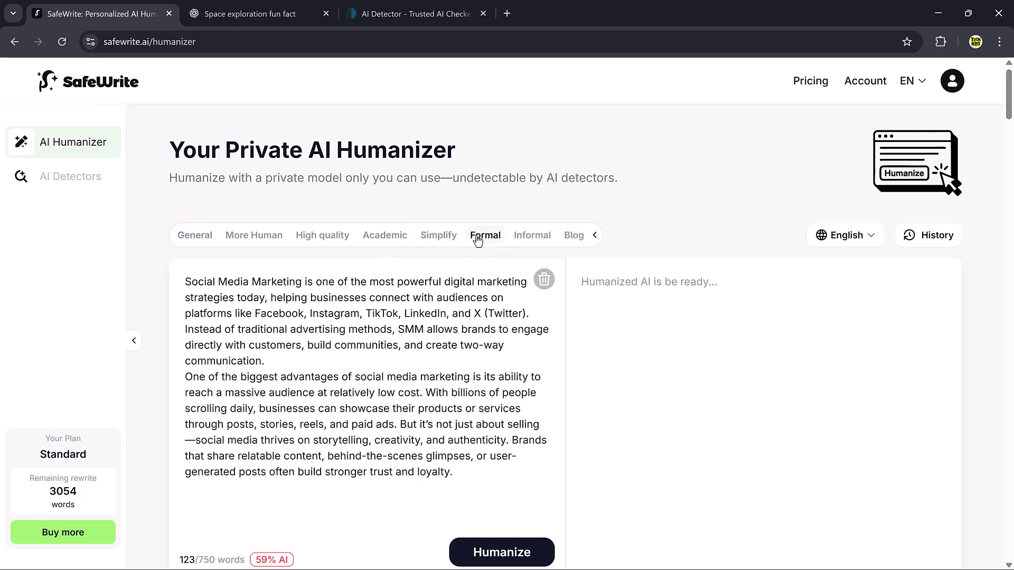
pyautogui.click(496, 552)
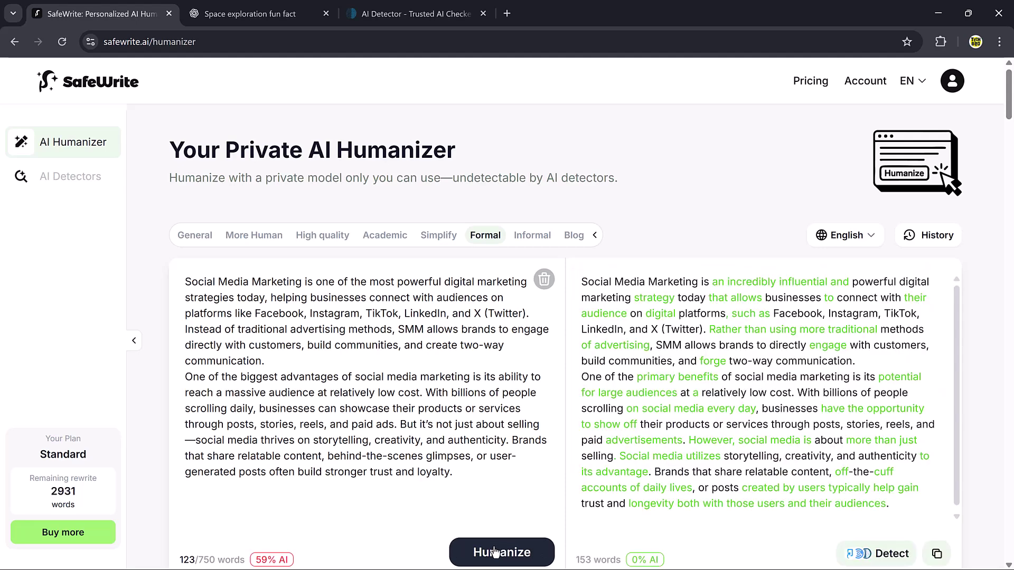
pyautogui.click(932, 554)
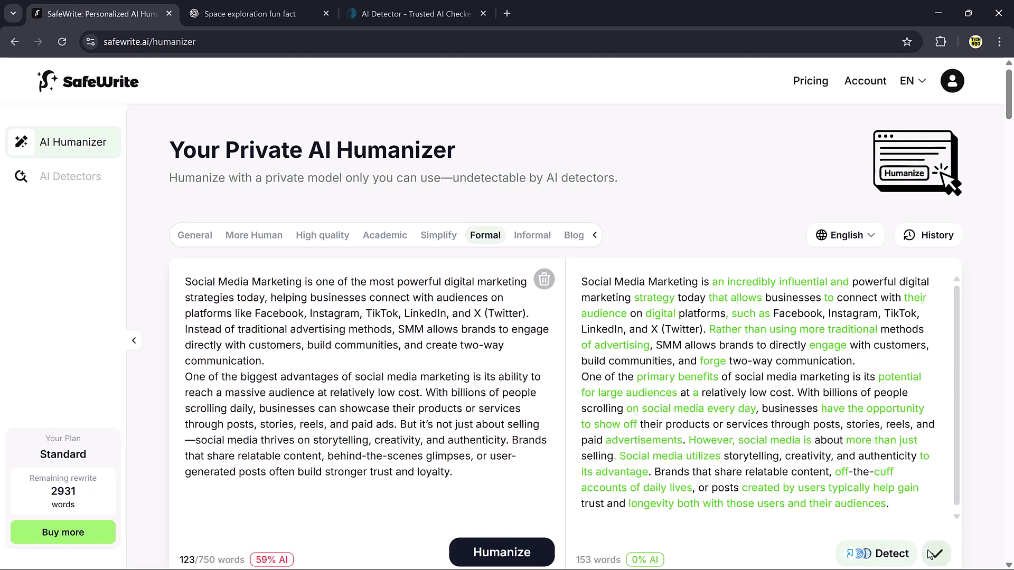
# Replace ZeroGPT's text with the 1,028-character formal marketing rewrite and detect it: rated 100% AI.
pyautogui.click(433, 11)
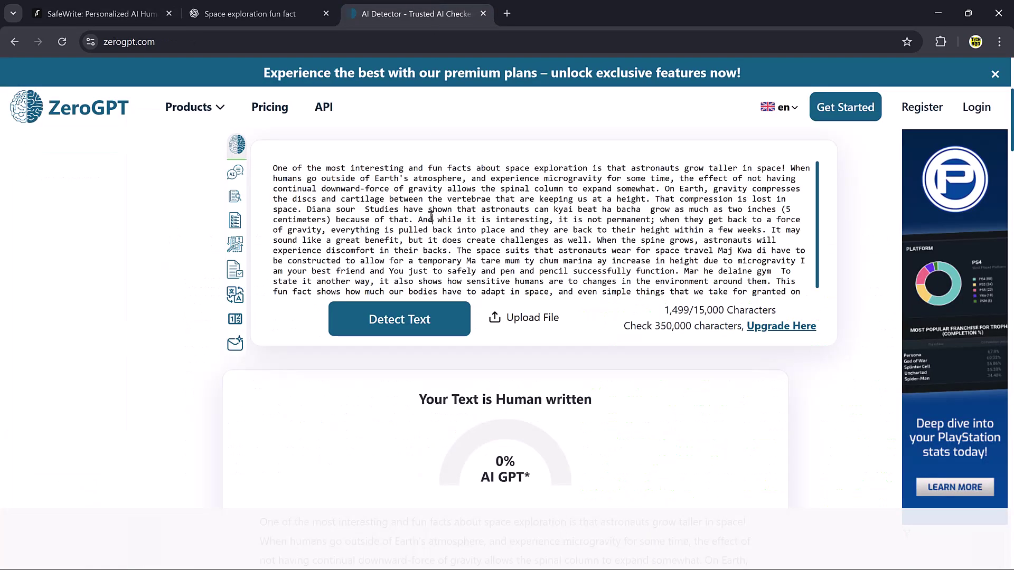
pyautogui.hotkey('ctrl', 'a')
pyautogui.press('BackSpace')
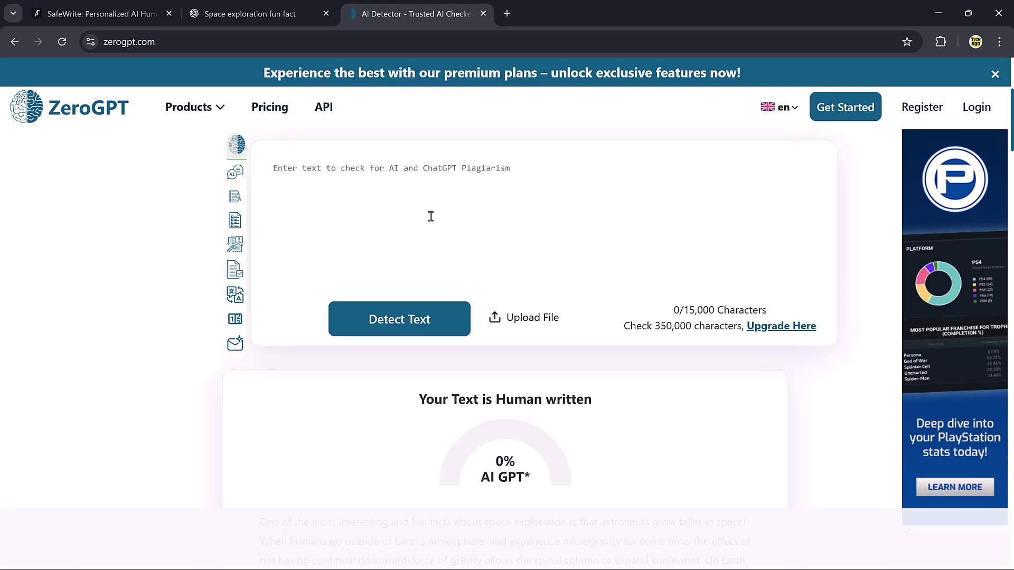
pyautogui.hotkey('ctrl', 'v')
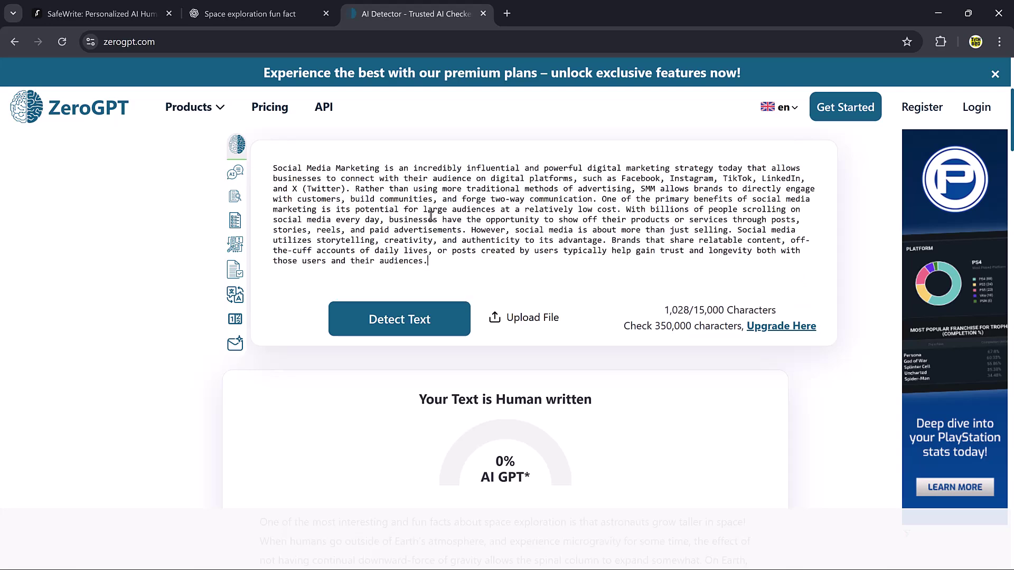
pyautogui.click(420, 324)
pyautogui.click(419, 323)
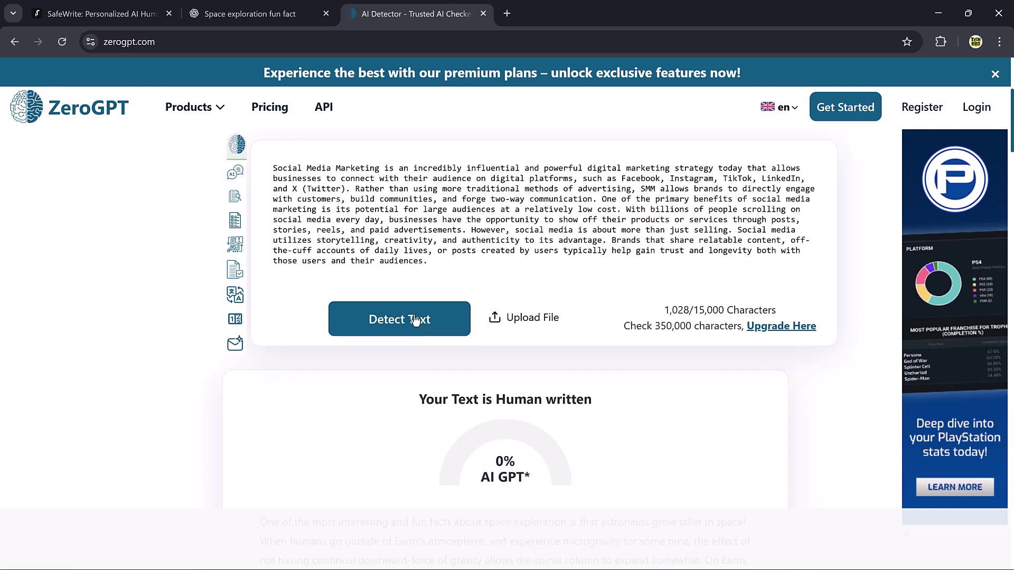
# Switch SafeWrite pricing to monthly billing: Standard $19.99, Pro $34.99, Ultra $59.99.
pyautogui.click(131, 17)
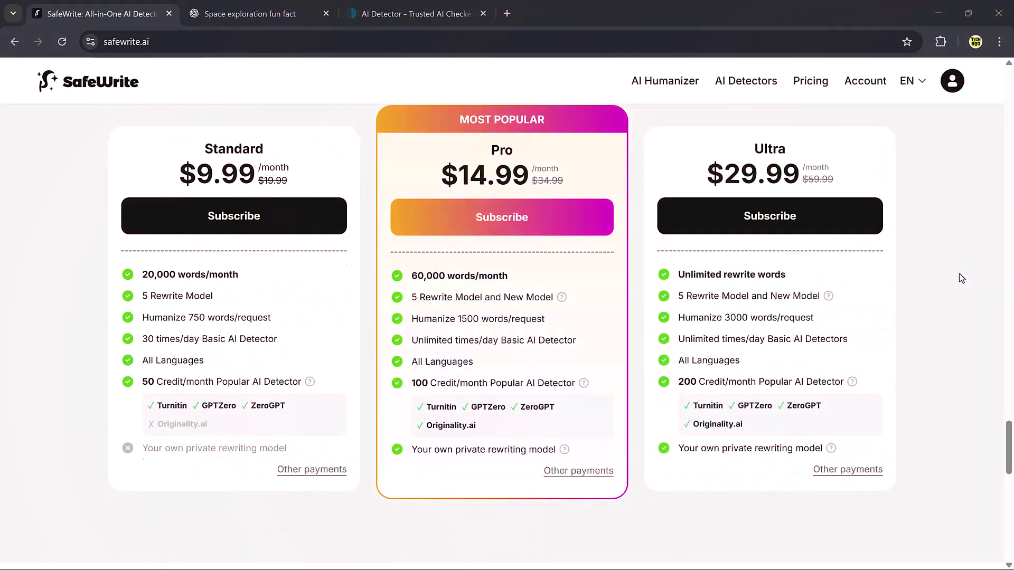
pyautogui.scroll(2, 959, 274)
pyautogui.click(430, 200)
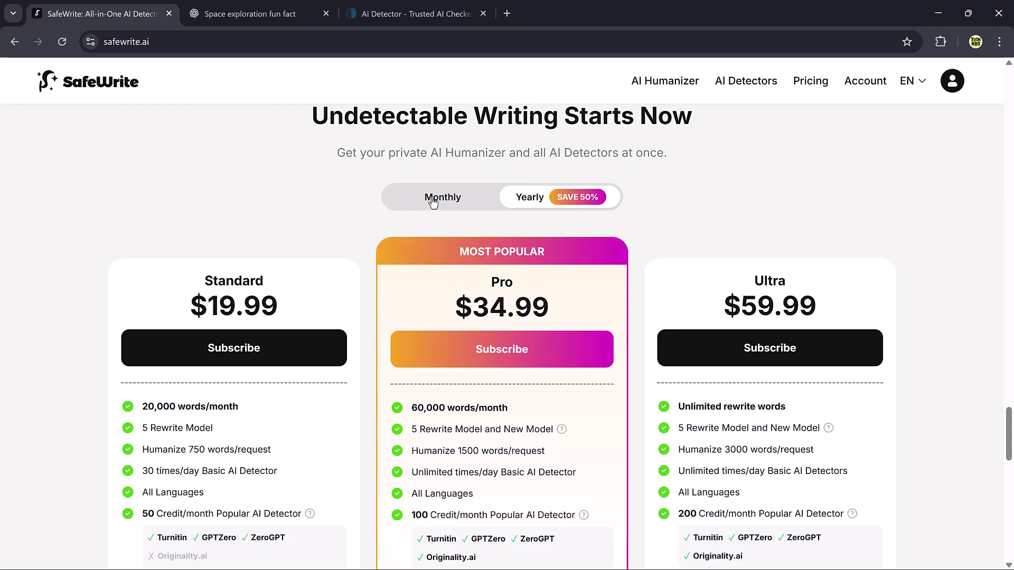
pyautogui.scroll(-1, 747, 215)
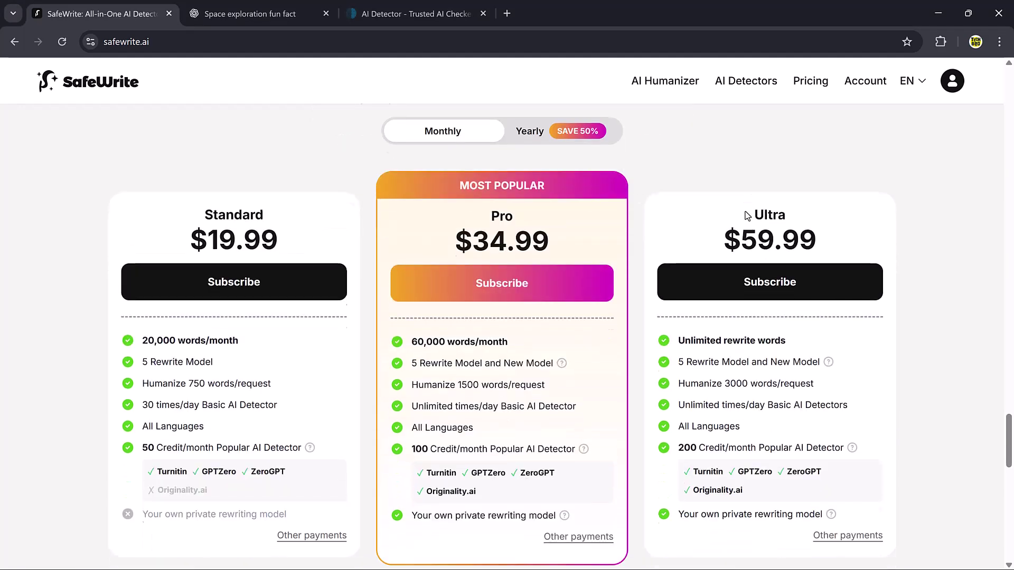
pyautogui.scroll(-1, 937, 277)
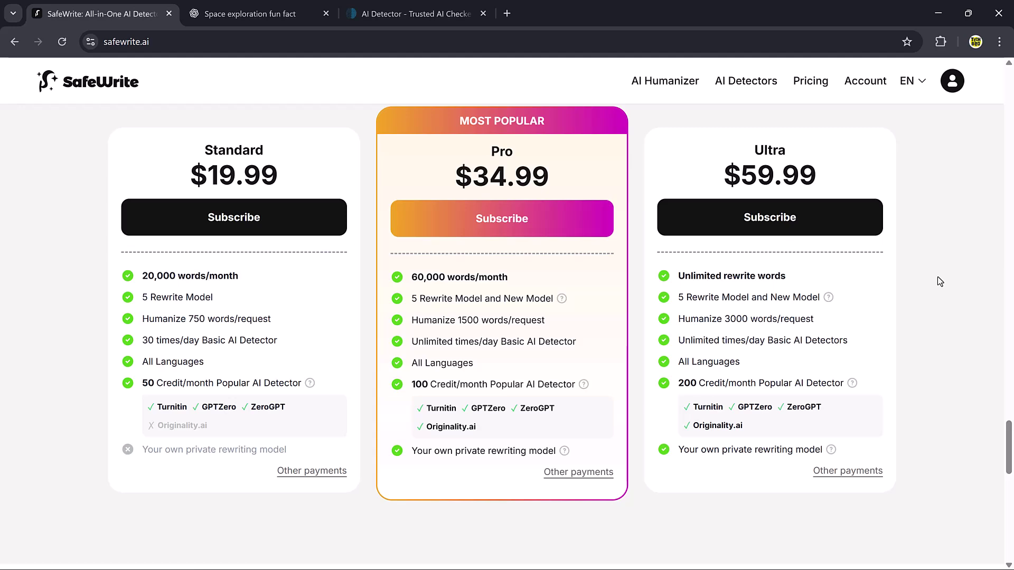
pyautogui.scroll(1, 937, 276)
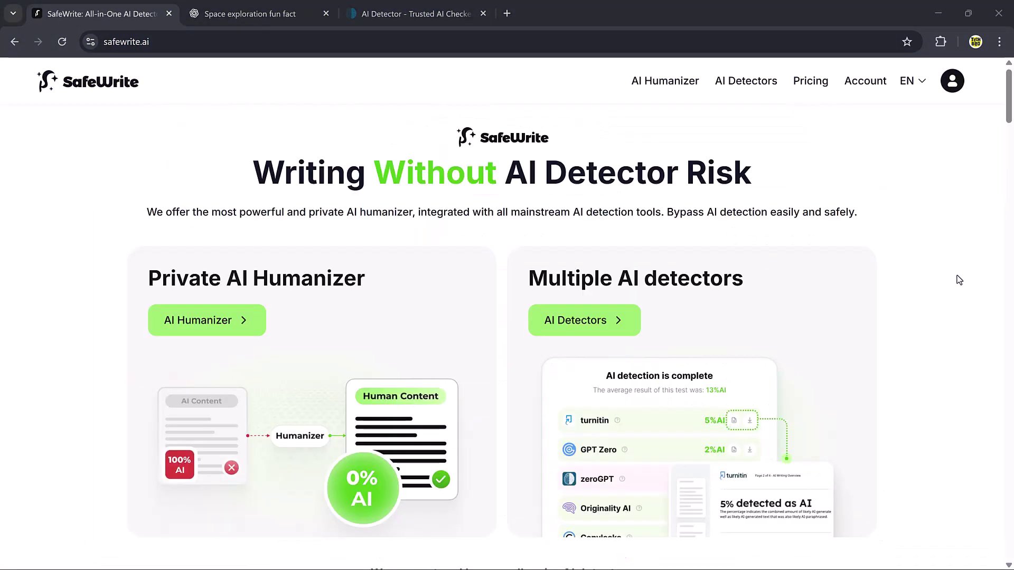
# Open the AI Humanizer from the homepage, load the sample essay, and humanize it in General mode.
pyautogui.scroll(-10, 959, 280)
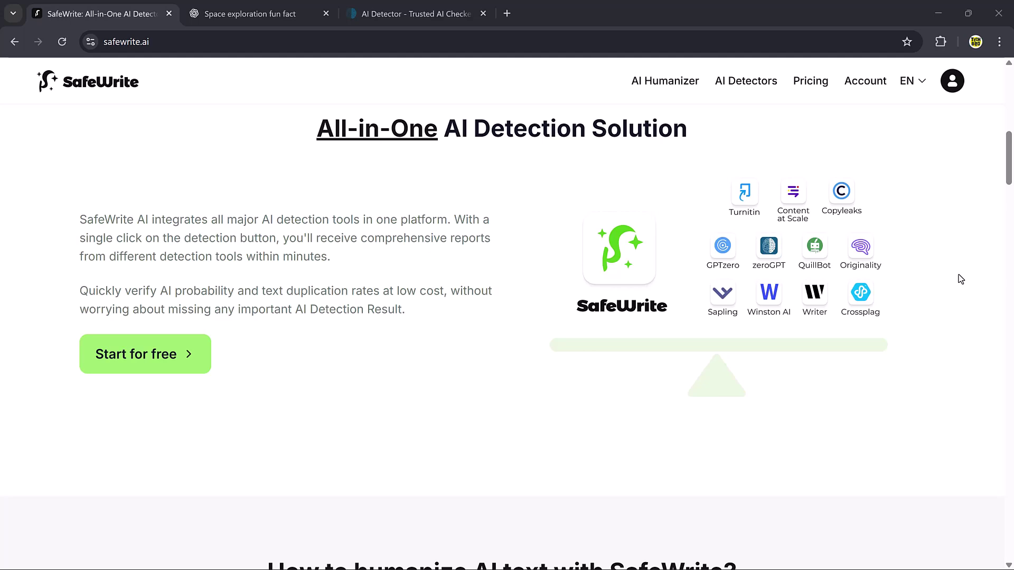
pyautogui.scroll(-8, 961, 278)
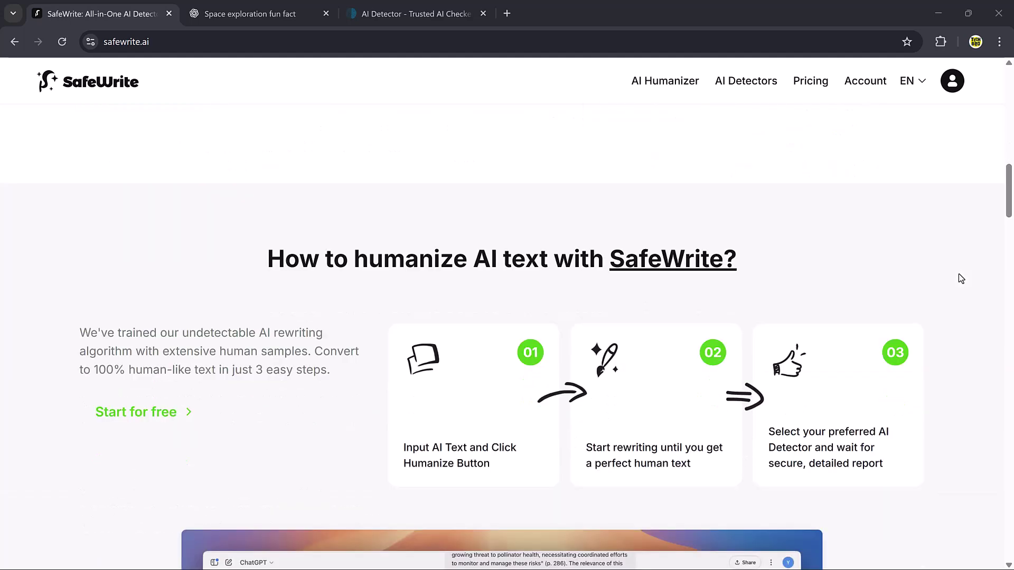
pyautogui.scroll(-3, 960, 278)
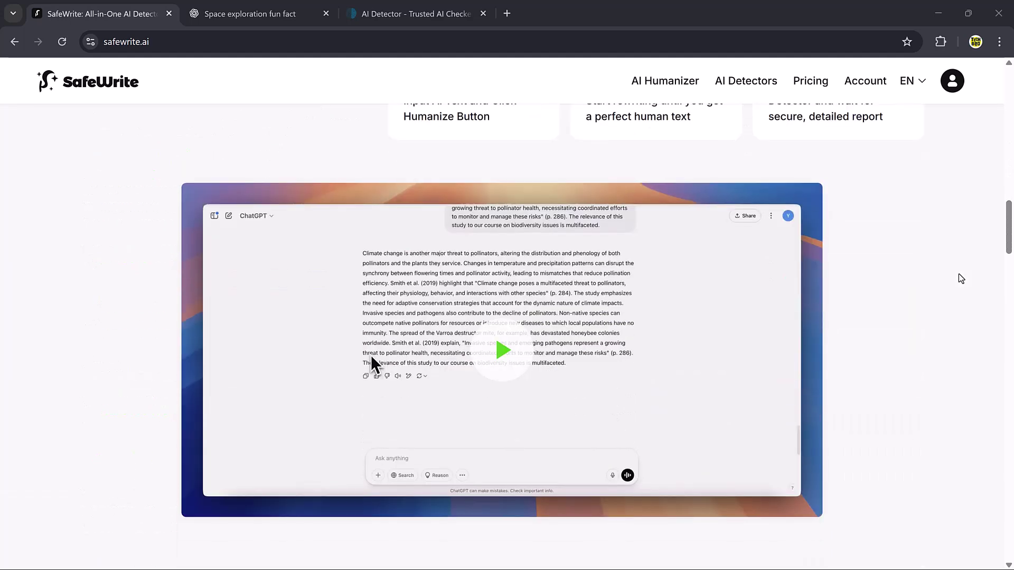
pyautogui.scroll(-8, 960, 278)
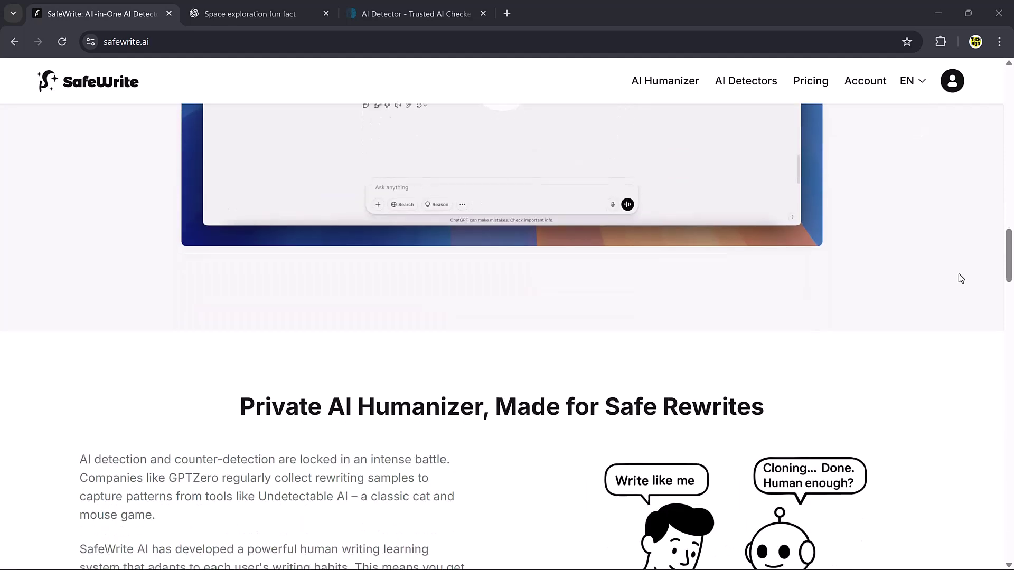
pyautogui.scroll(-10, 959, 273)
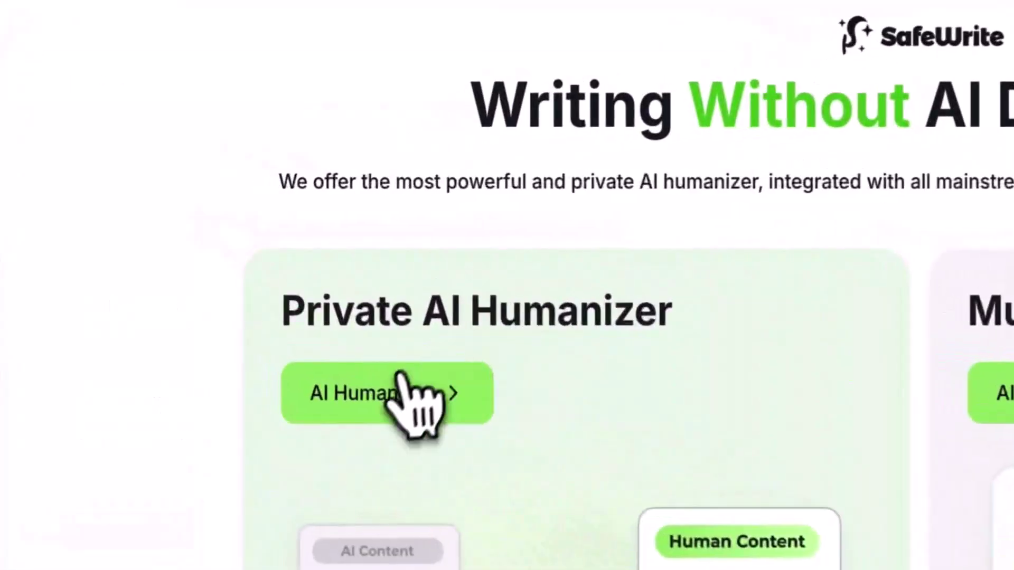
pyautogui.click(309, 325)
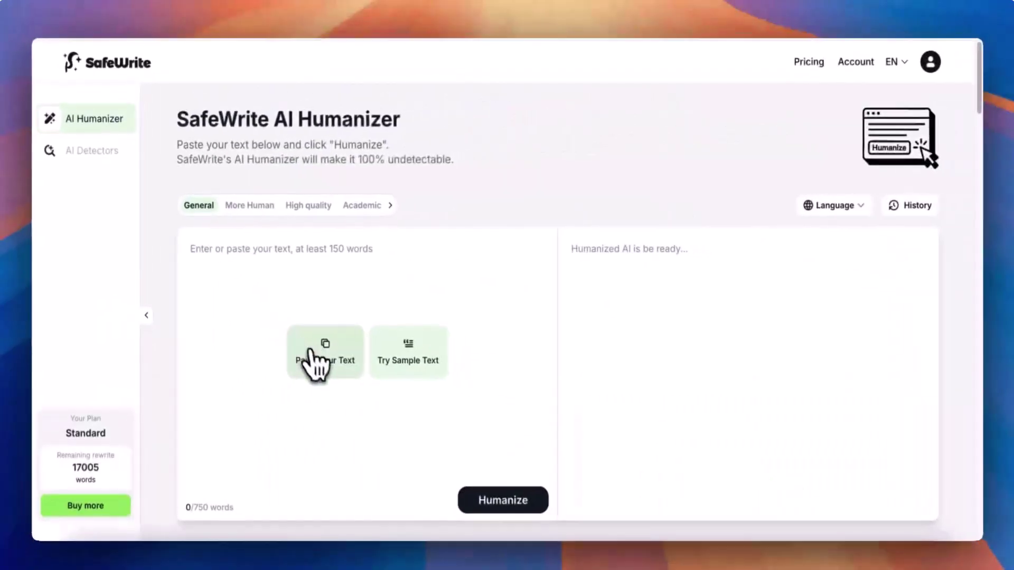
pyautogui.click(316, 364)
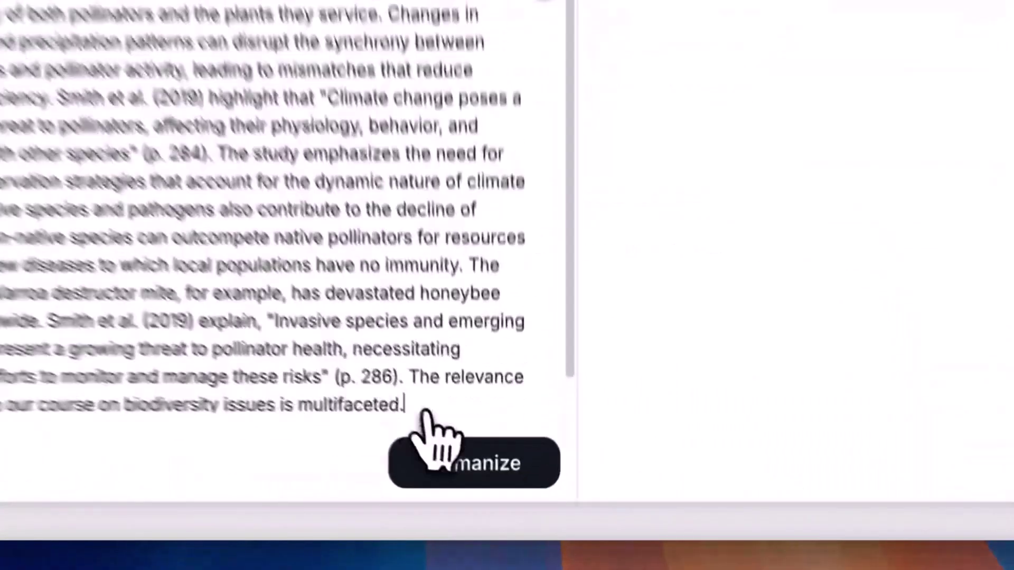
pyautogui.click(514, 497)
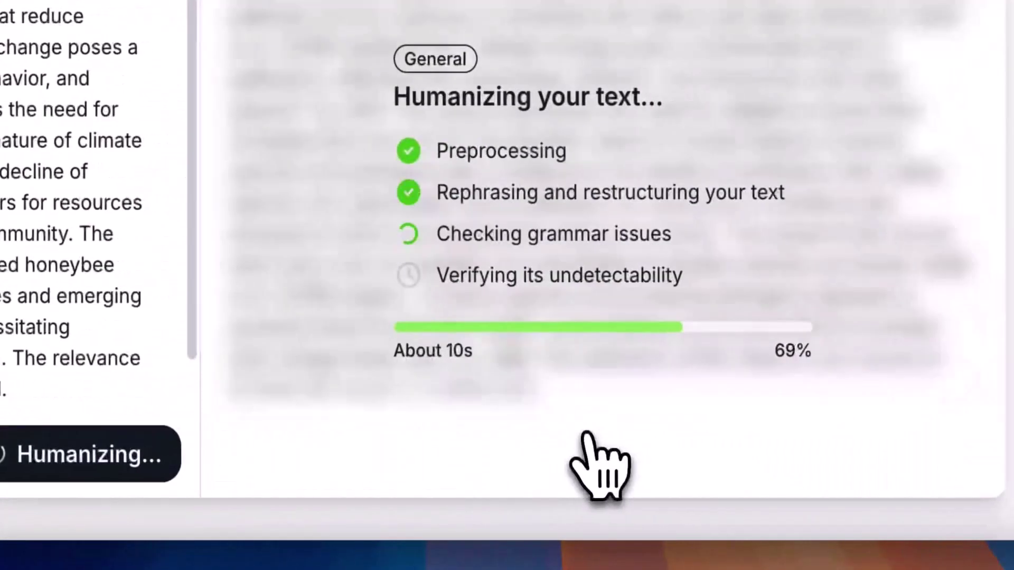